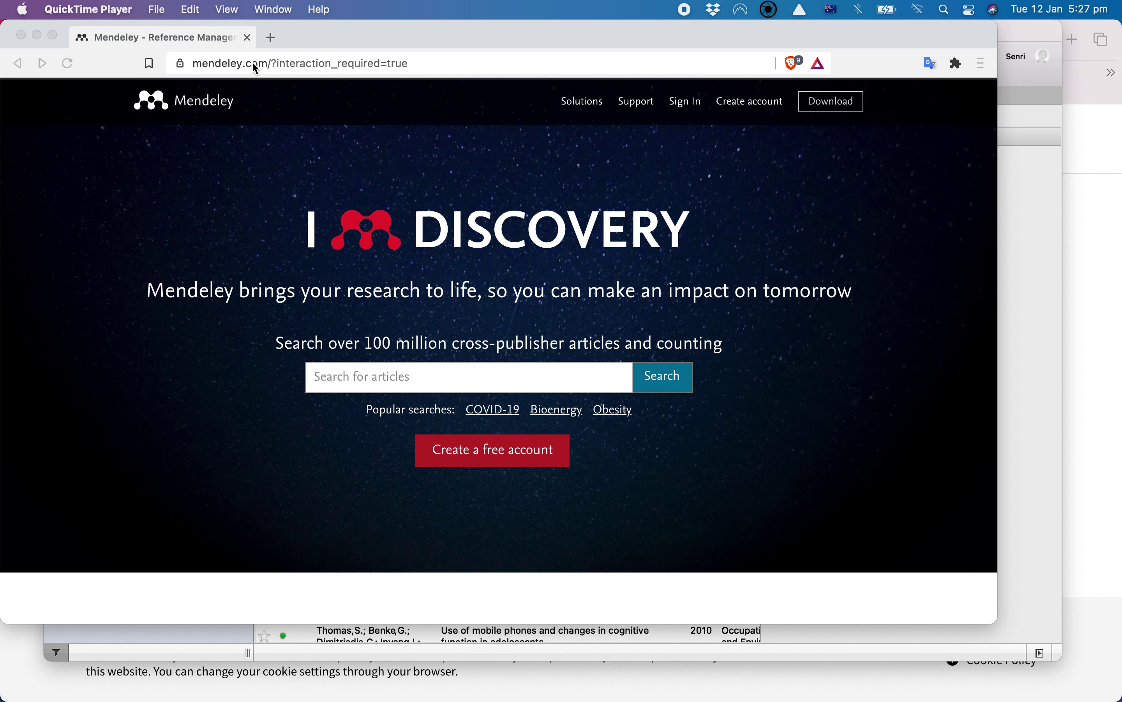
Open the Mendeley Desktop download page on the Mendeley website.
left_click(268, 63)
left_click(415, 129)
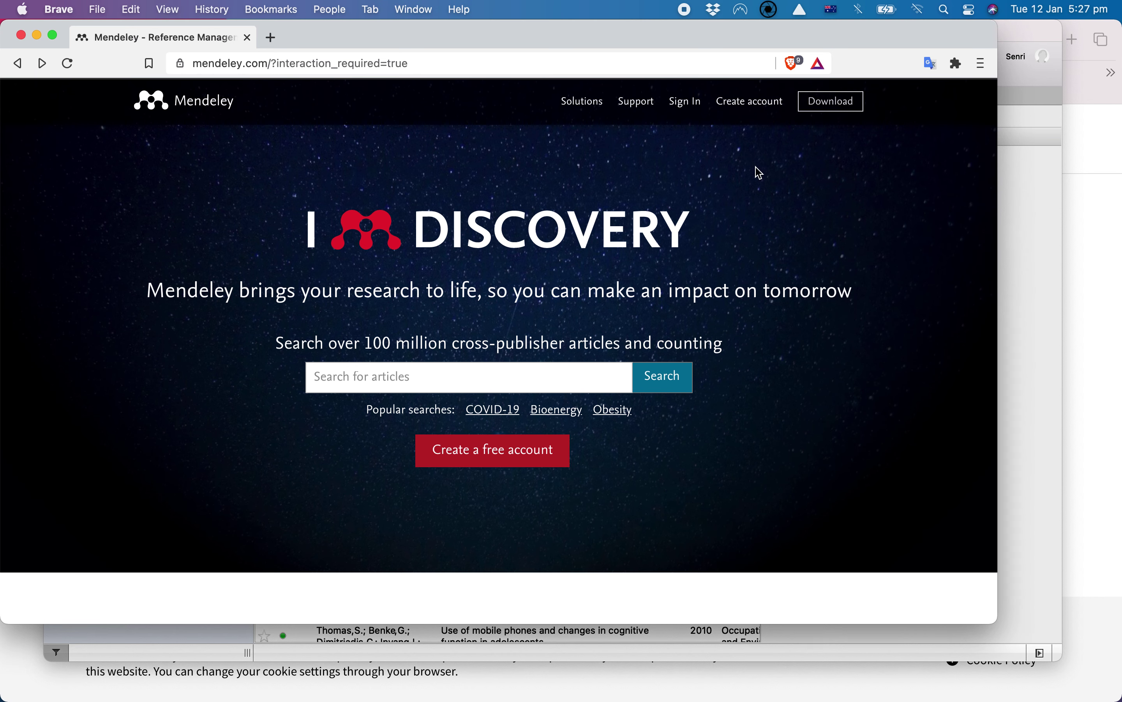
left_click(838, 111)
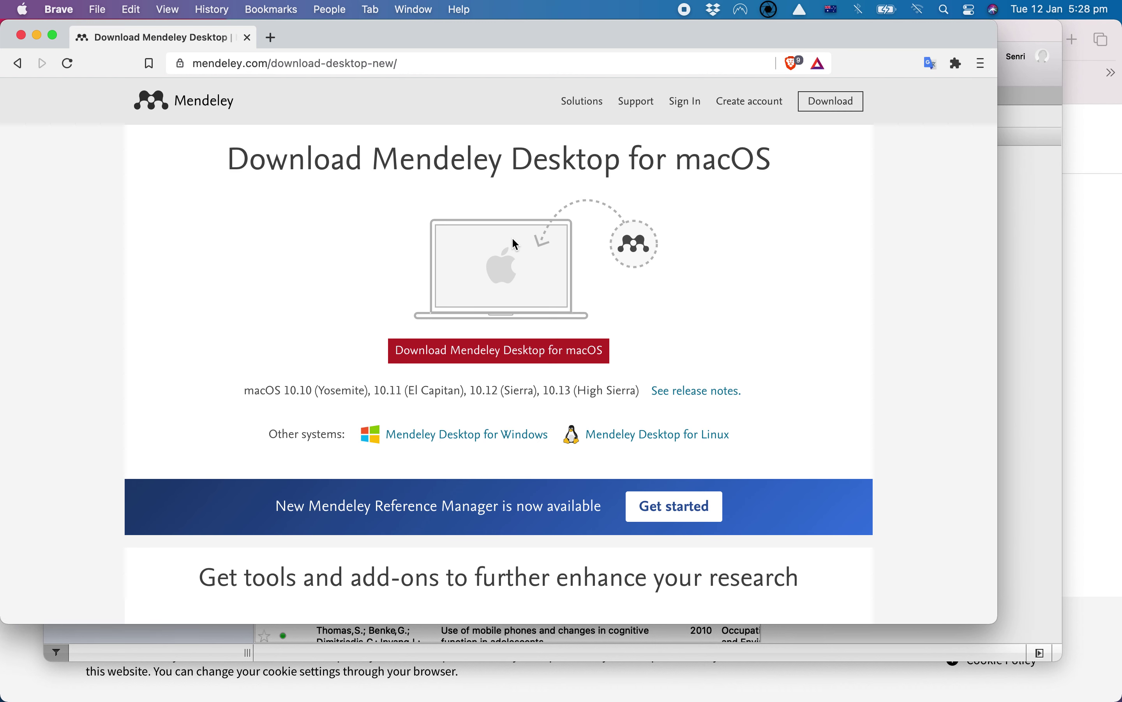
Switch to Mendeley Desktop, open the Literature Search and clear its vitamin D query.
key("super+Tab")
key("super+Tab")
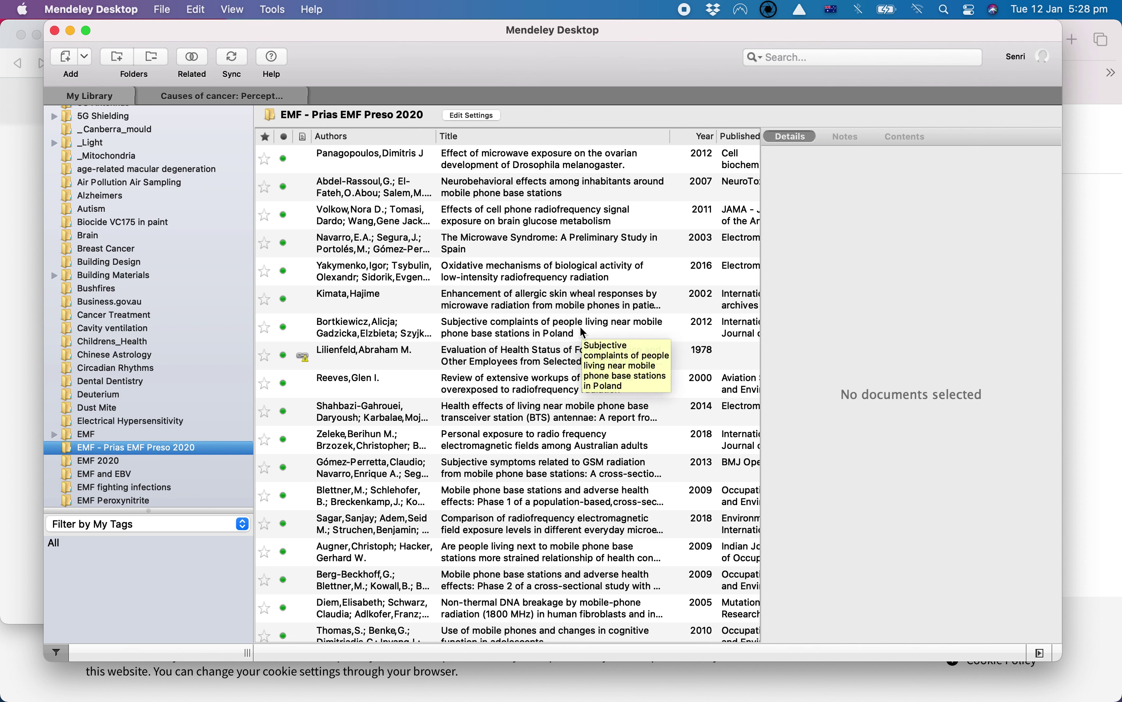
scroll(112, 199, "up", 5)
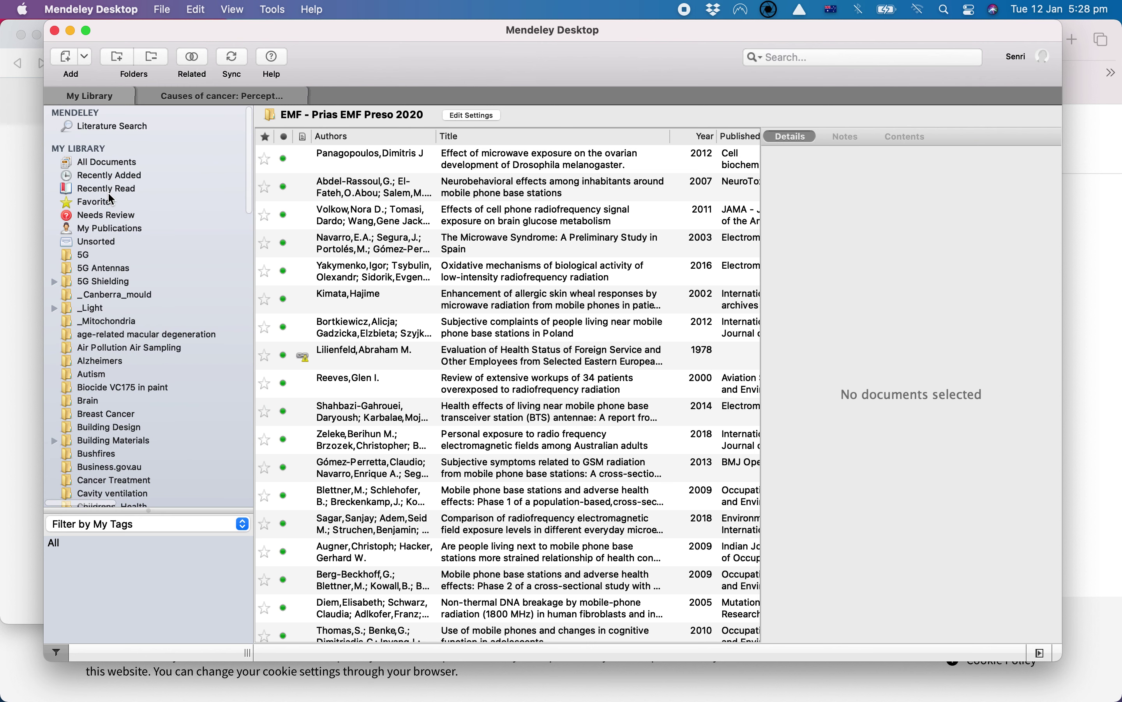
left_click(112, 161)
left_click(135, 130)
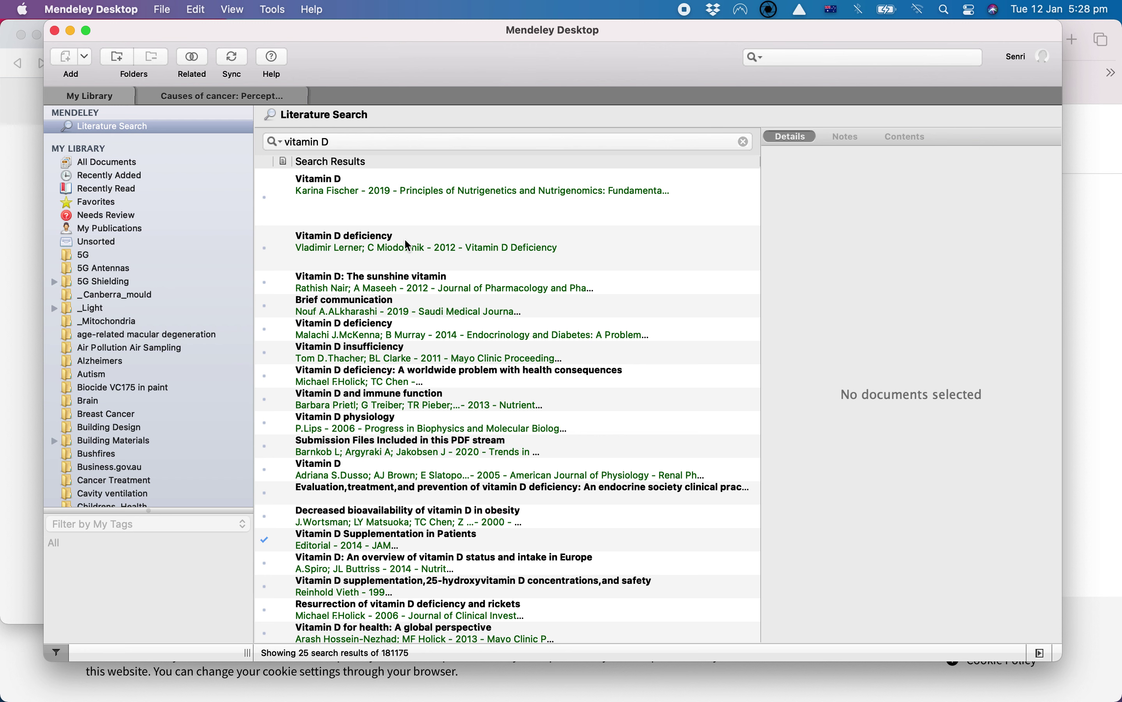
left_click(745, 142)
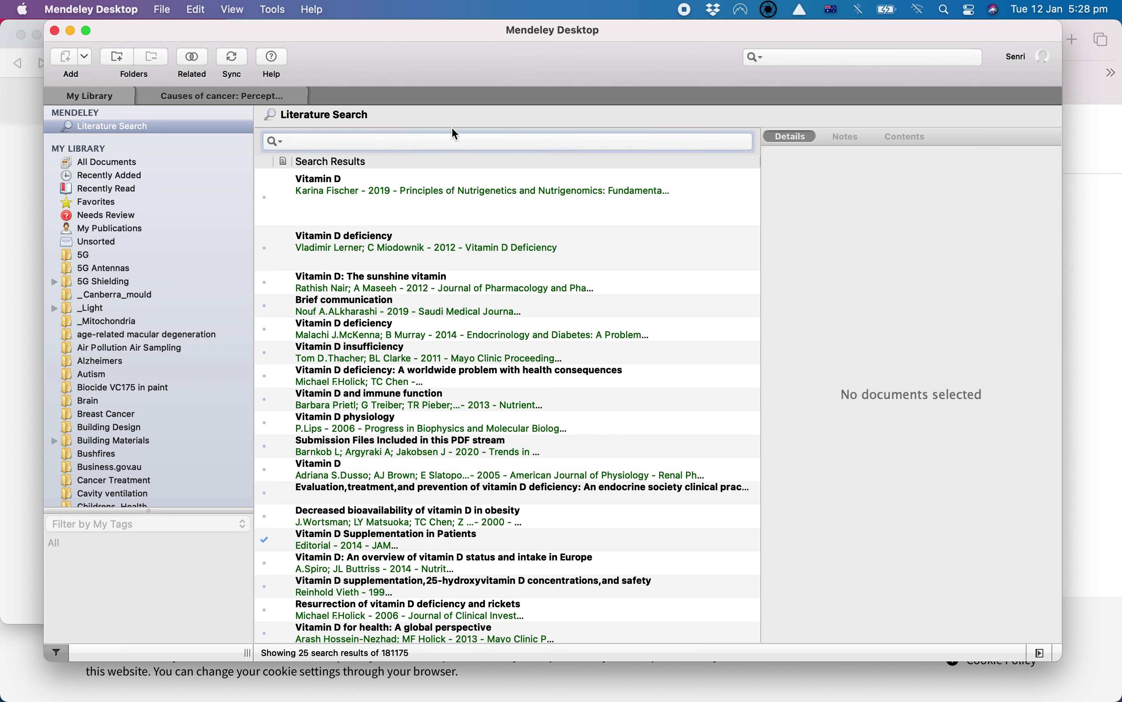
left_click(118, 175)
left_click(124, 128)
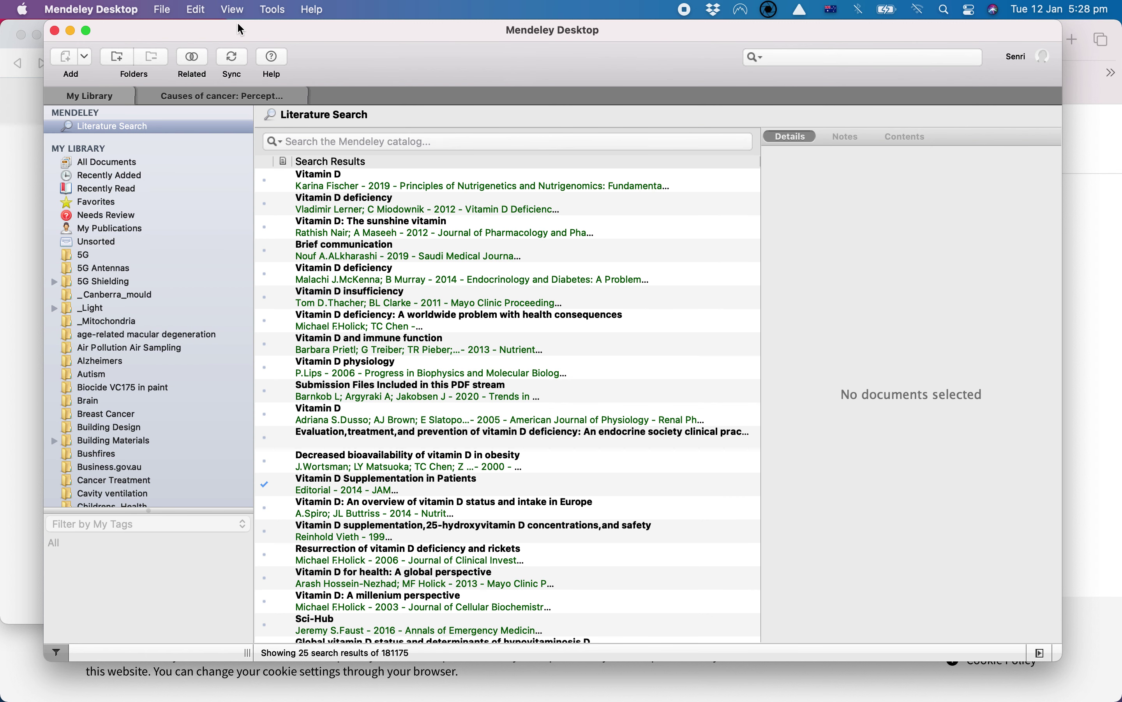
Uninstall the MS Word plugin from Mendeley Desktop.
left_click(277, 15)
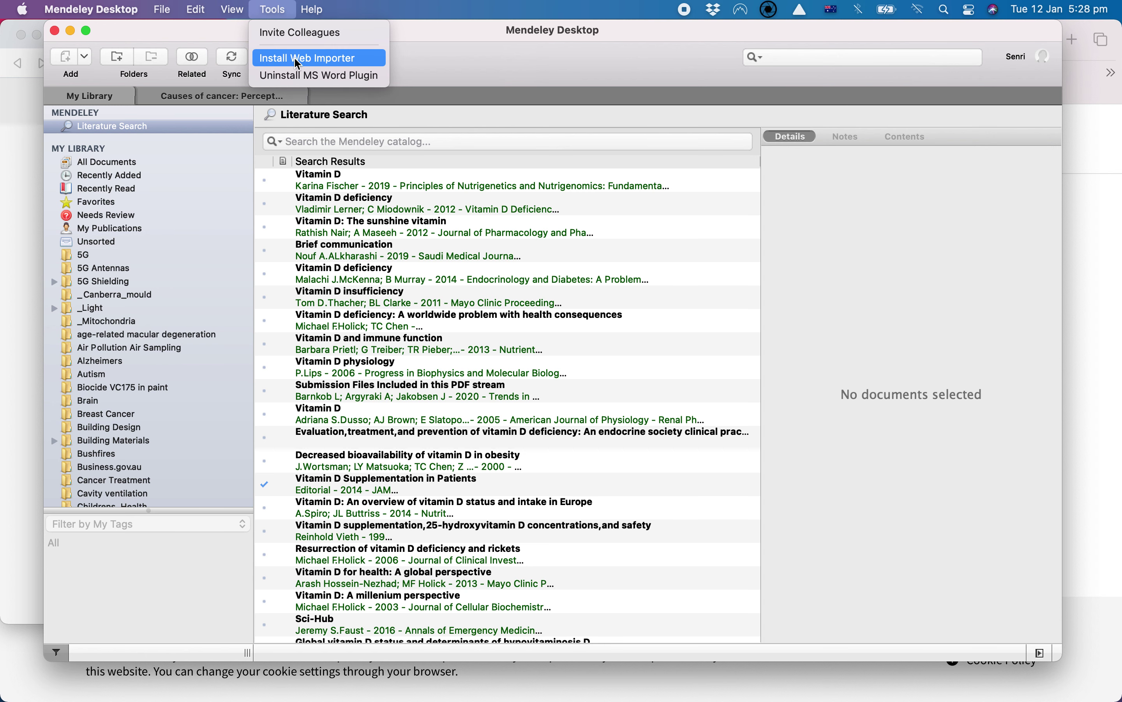
left_click(301, 75)
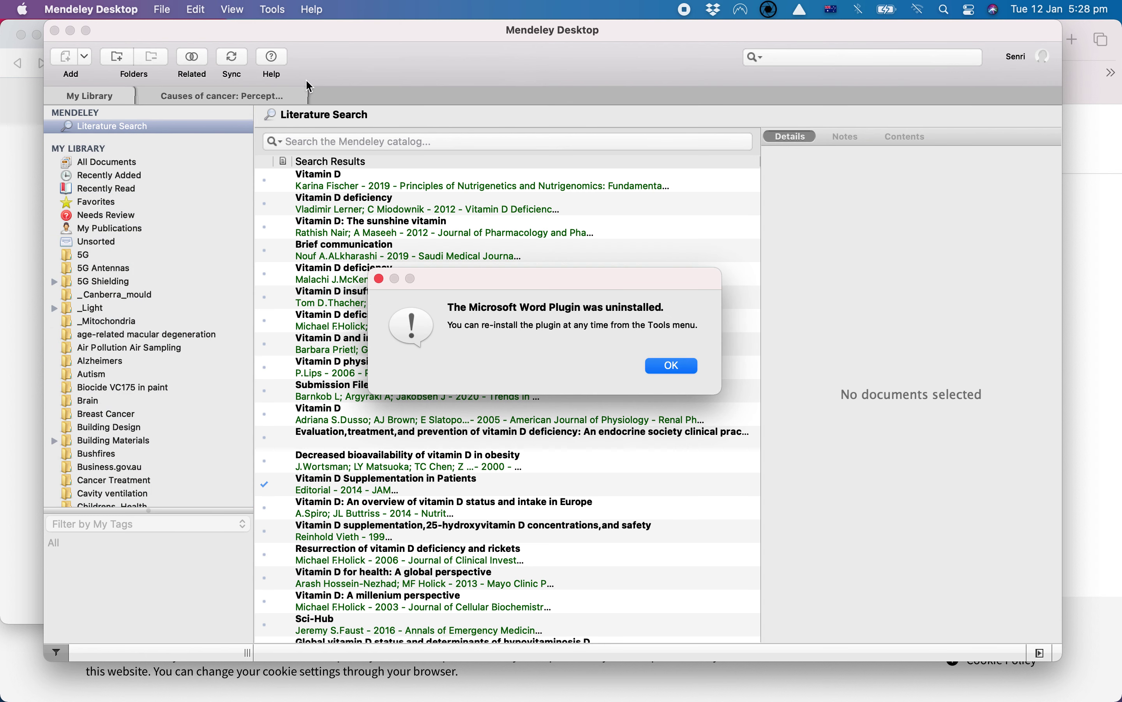
left_click(666, 362)
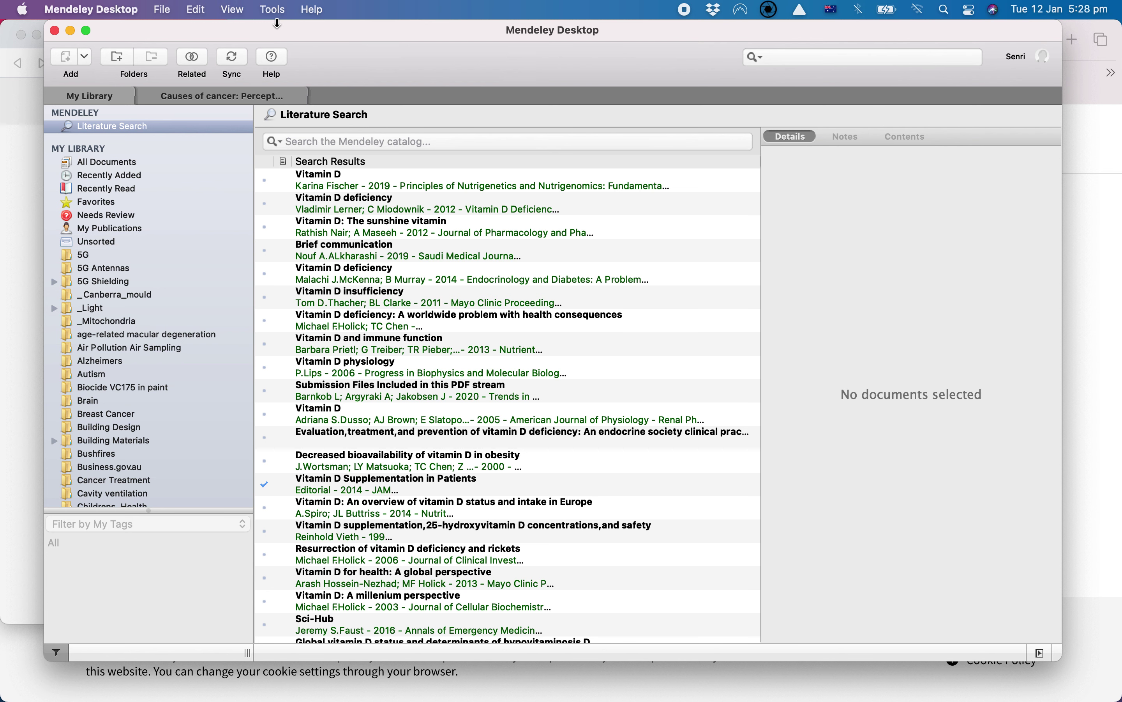
Go to the Web Importer installation page in Safari and start Save to Mendeley for that page.
left_click(276, 10)
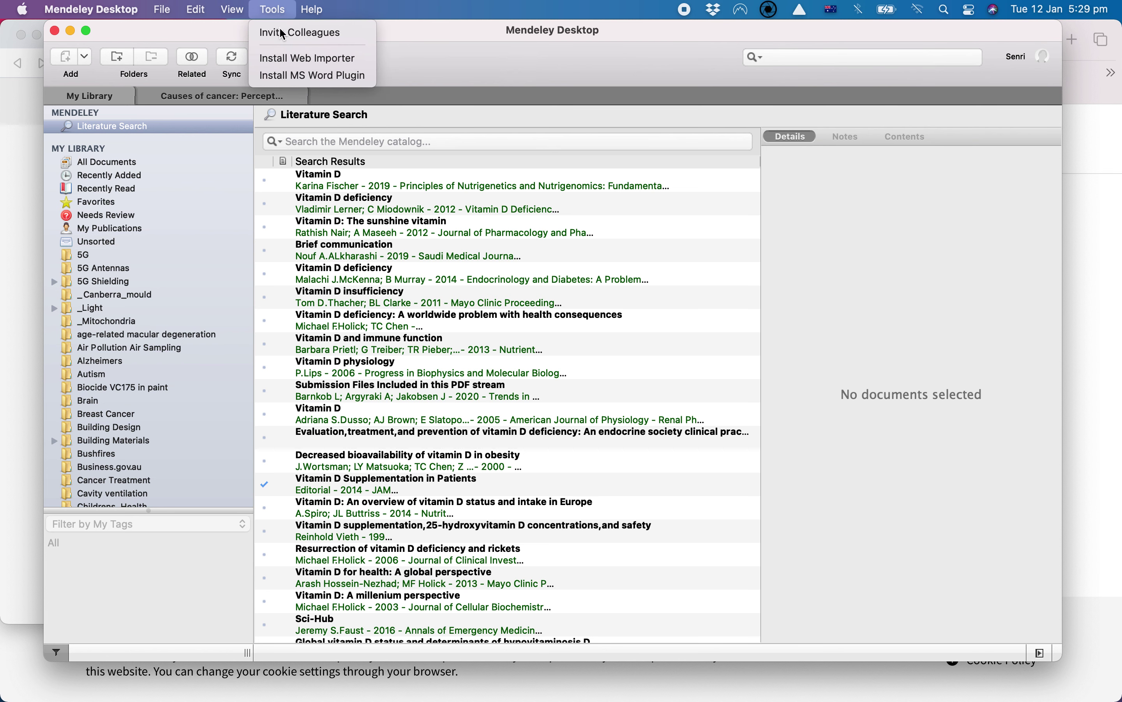
left_click(293, 63)
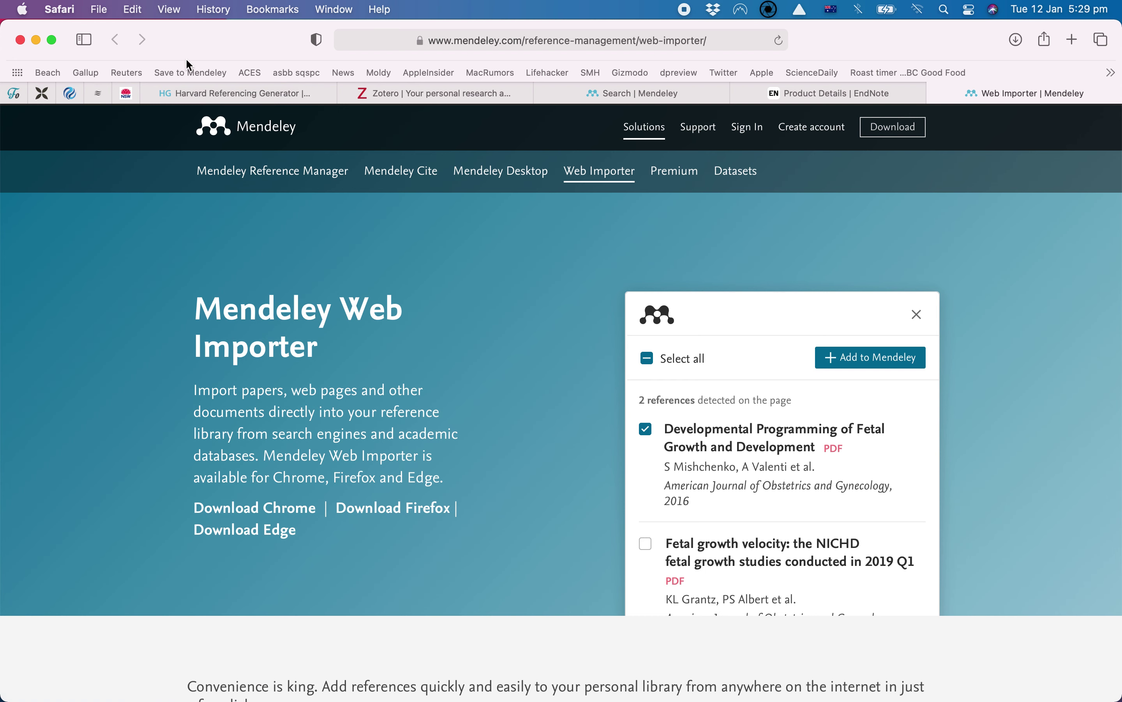
left_click(193, 71)
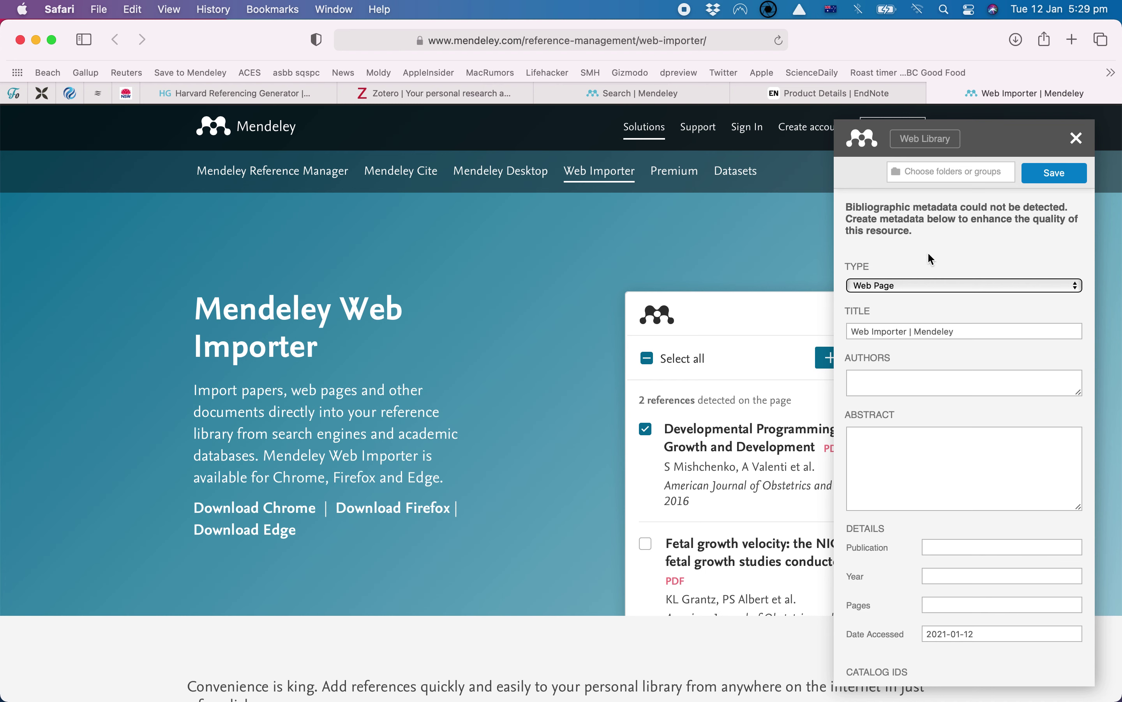
Set the web page reference's author to Mendeley and its year to 2020.
left_click(888, 375)
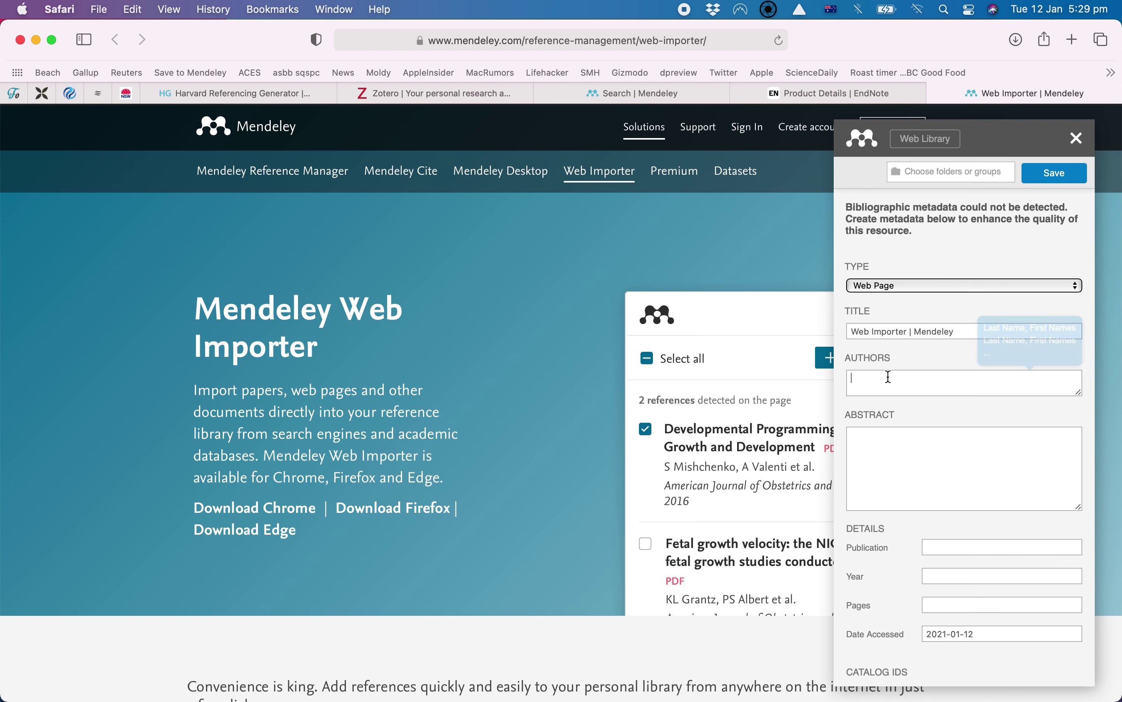
type("Mendeley")
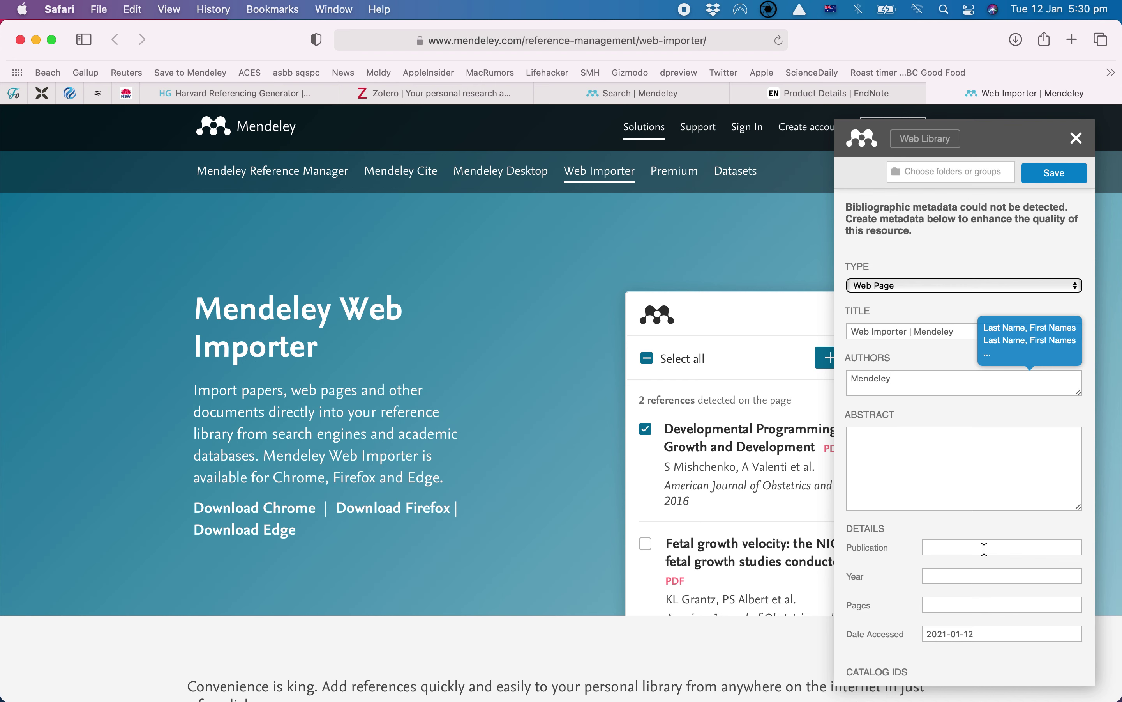
left_click(969, 545)
type("2020")
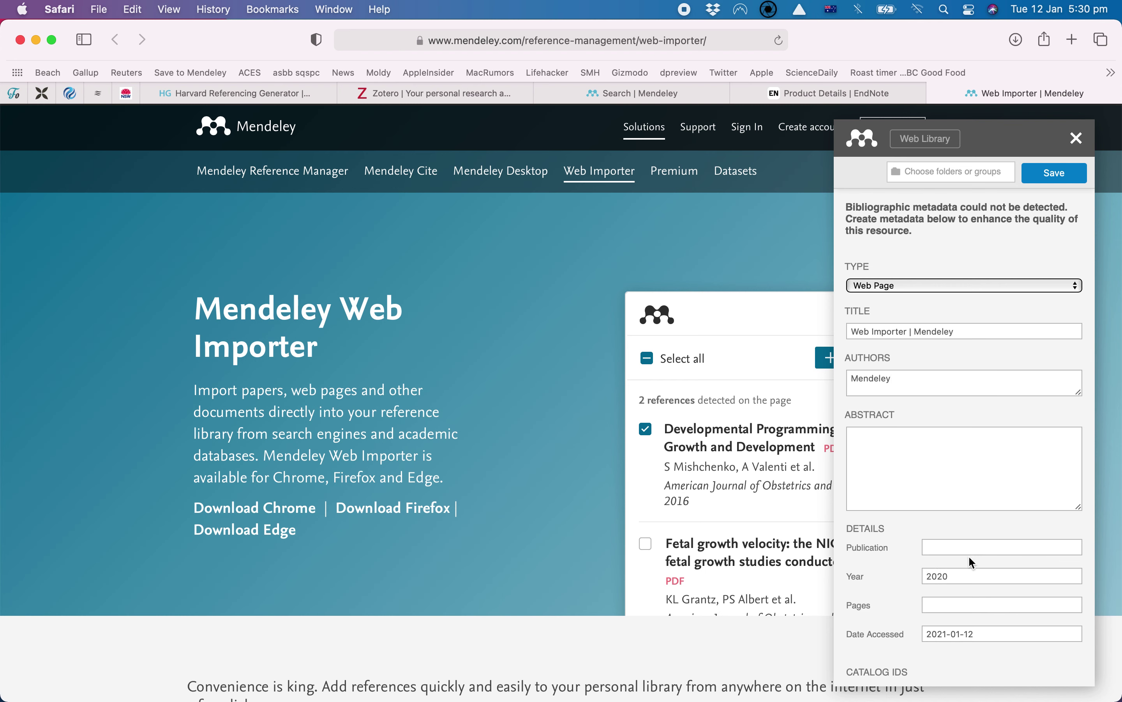
Exclude the web page reference from the Mendeley catalog.
scroll(968, 555, "down", 3)
scroll(969, 557, "down", 2)
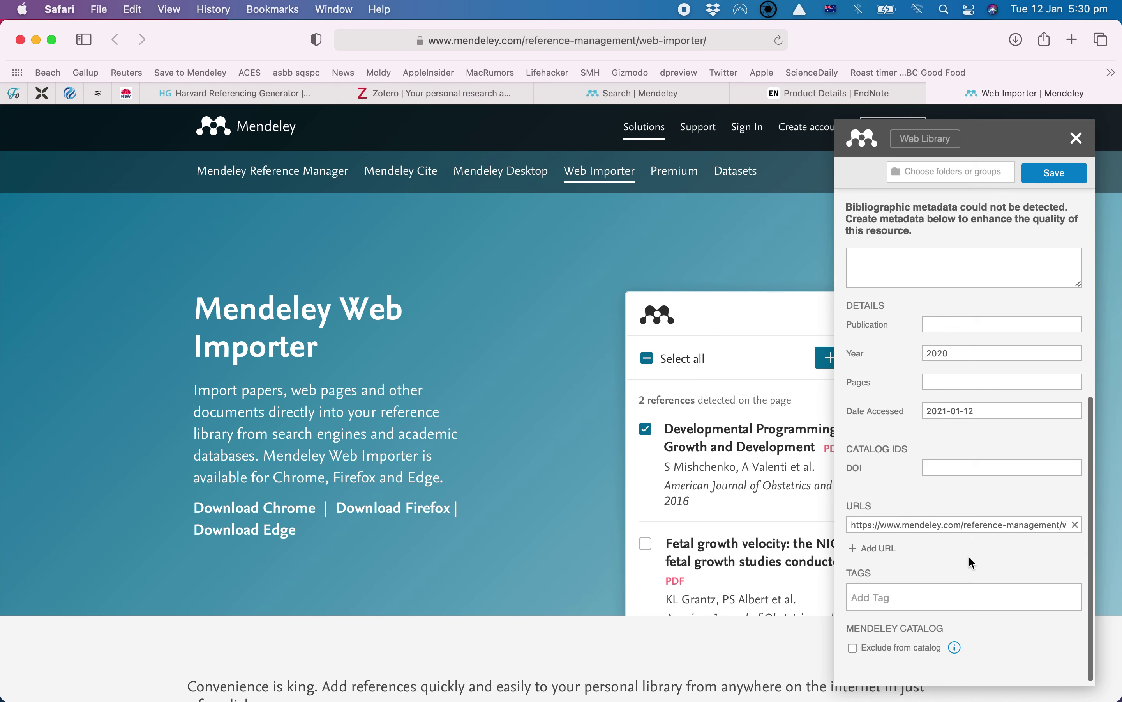
scroll(969, 557, "up", 5)
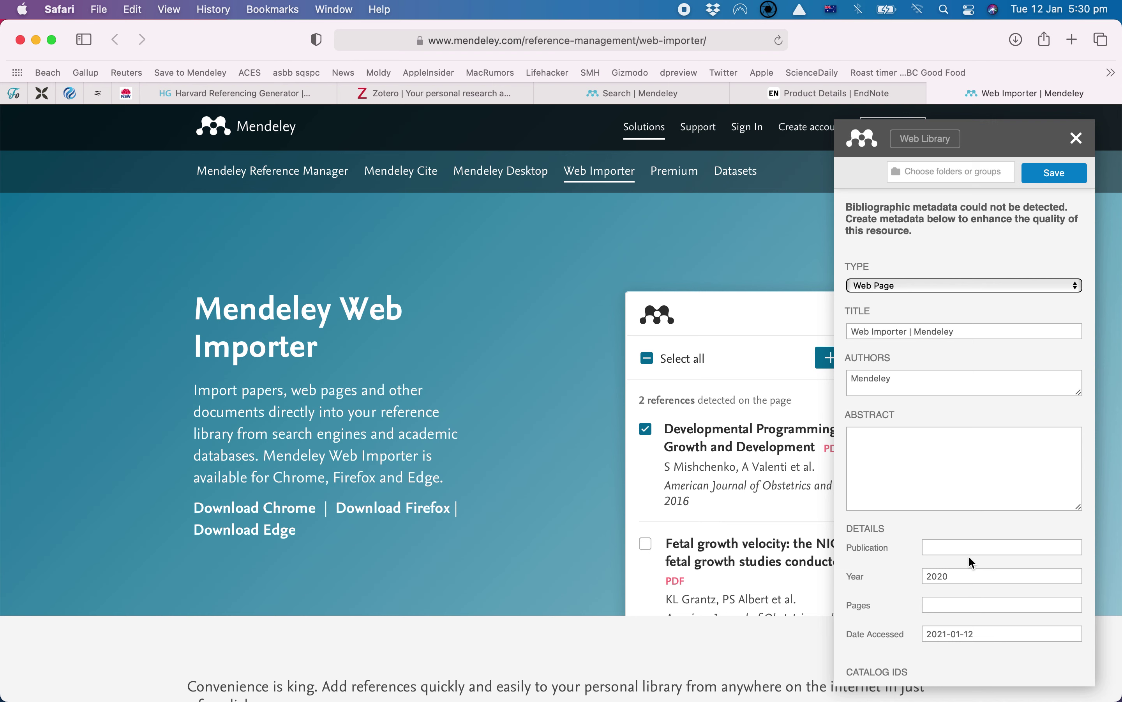
scroll(968, 555, "down", 5)
left_click(854, 648)
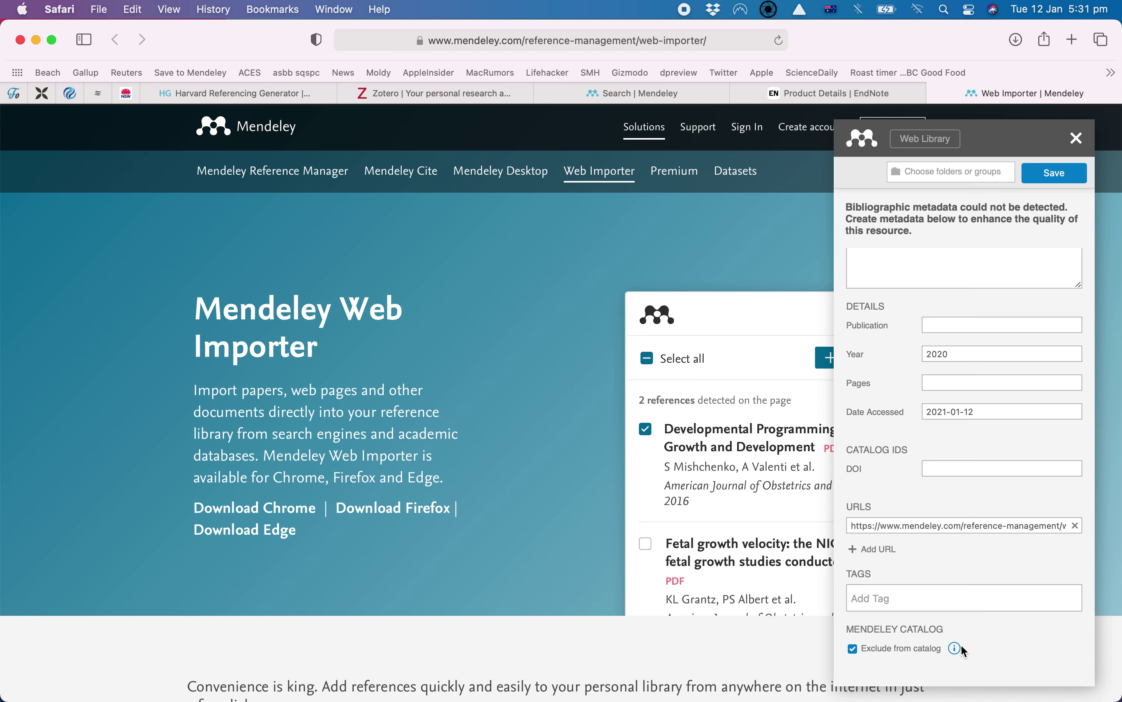
Look through the available destination folders and save the web page reference without assigning one.
scroll(995, 471, "up", 5)
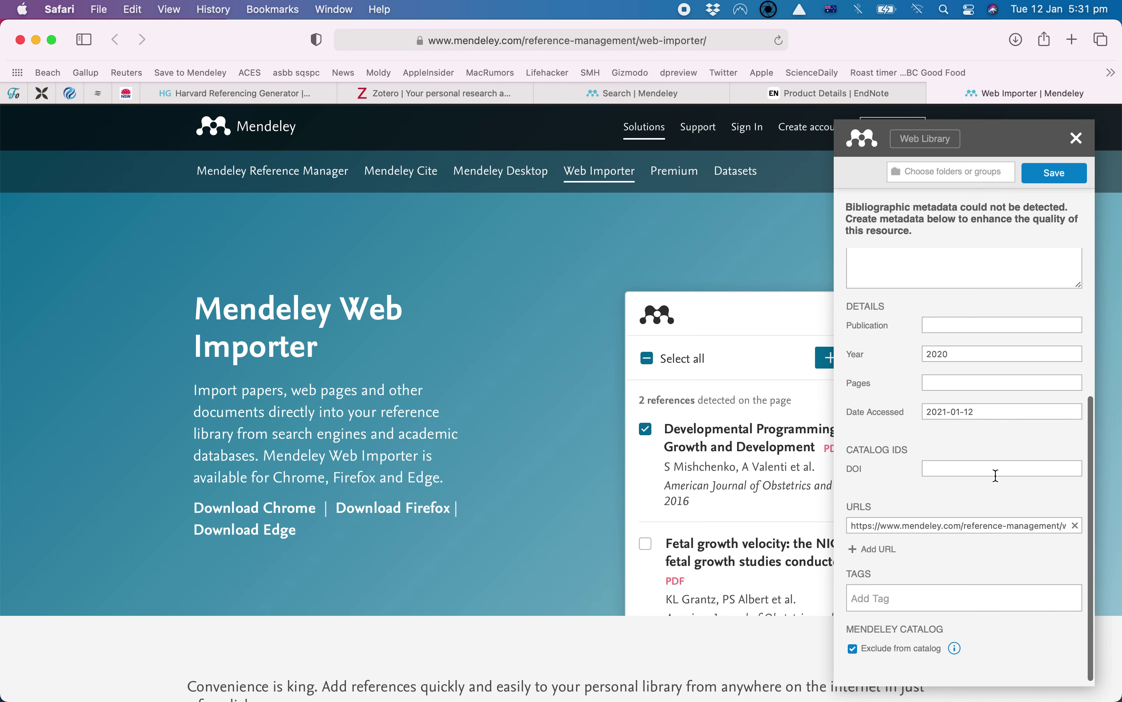
left_click(954, 172)
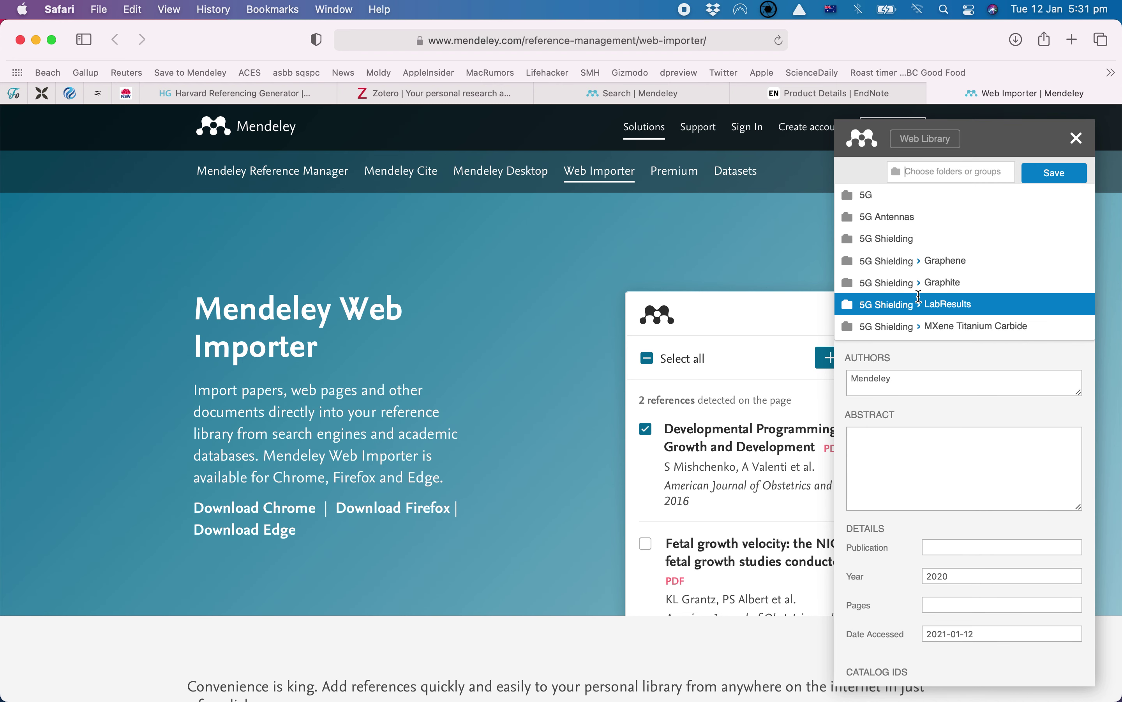
scroll(917, 295, "down", 5)
scroll(917, 295, "up", 5)
left_click(868, 164)
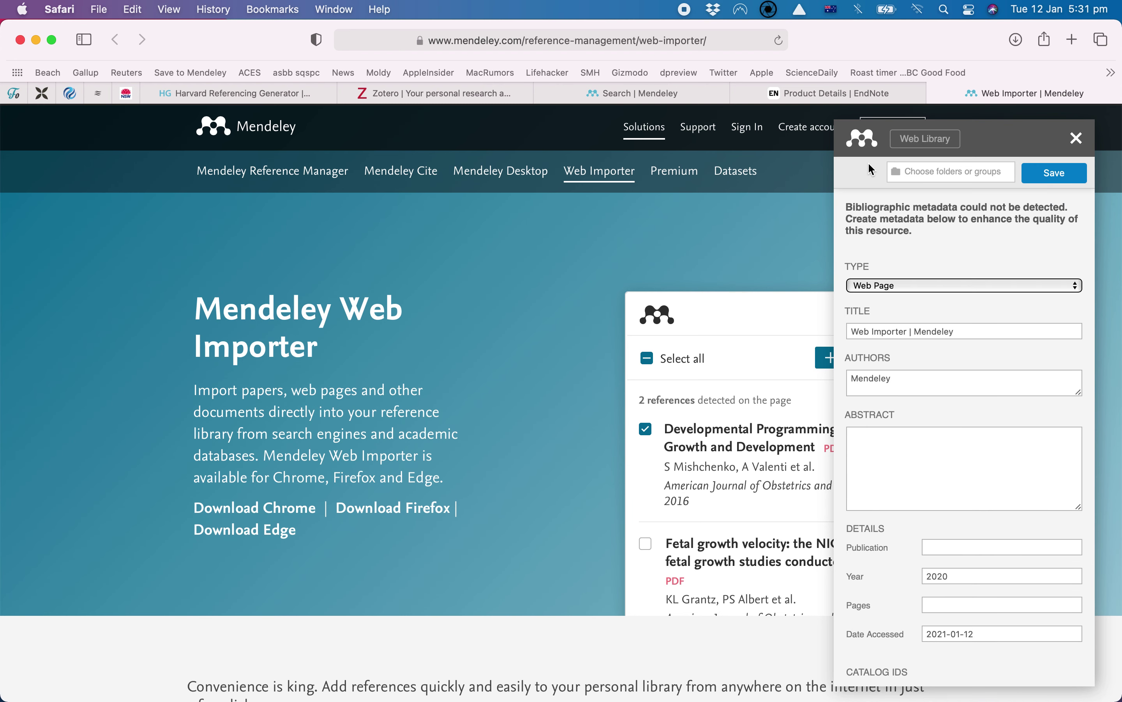
left_click(1062, 173)
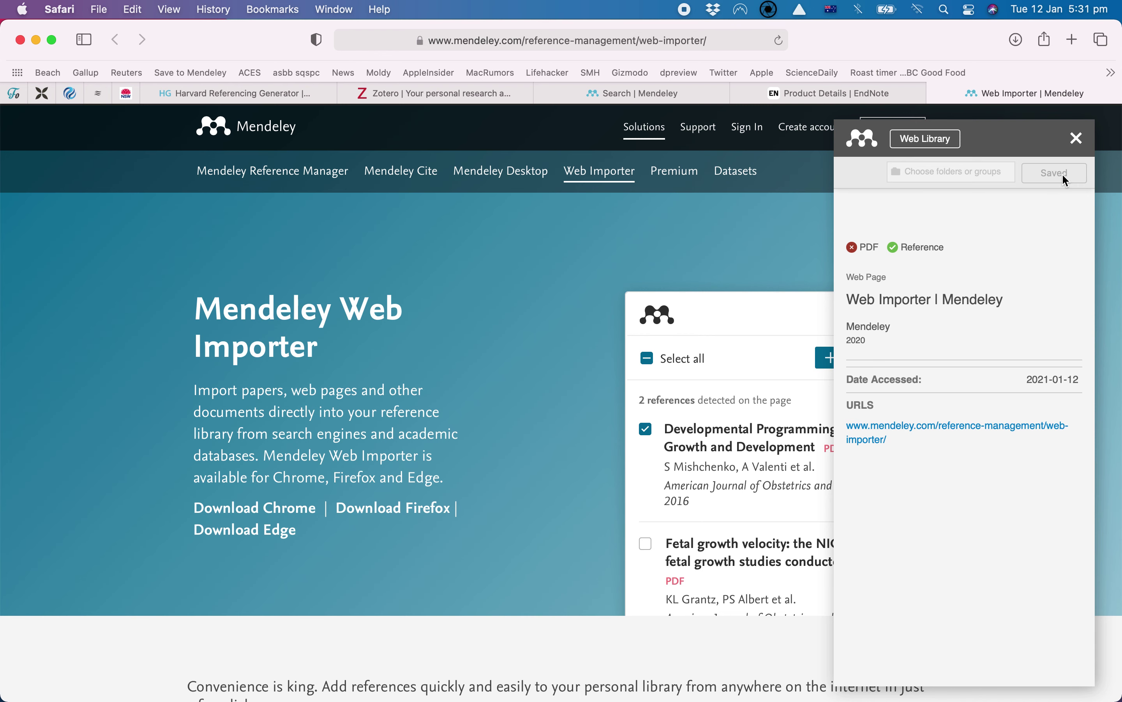
Switch to Mendeley Desktop, sync the library and install the MS Word citation plugin.
key("super+Tab")
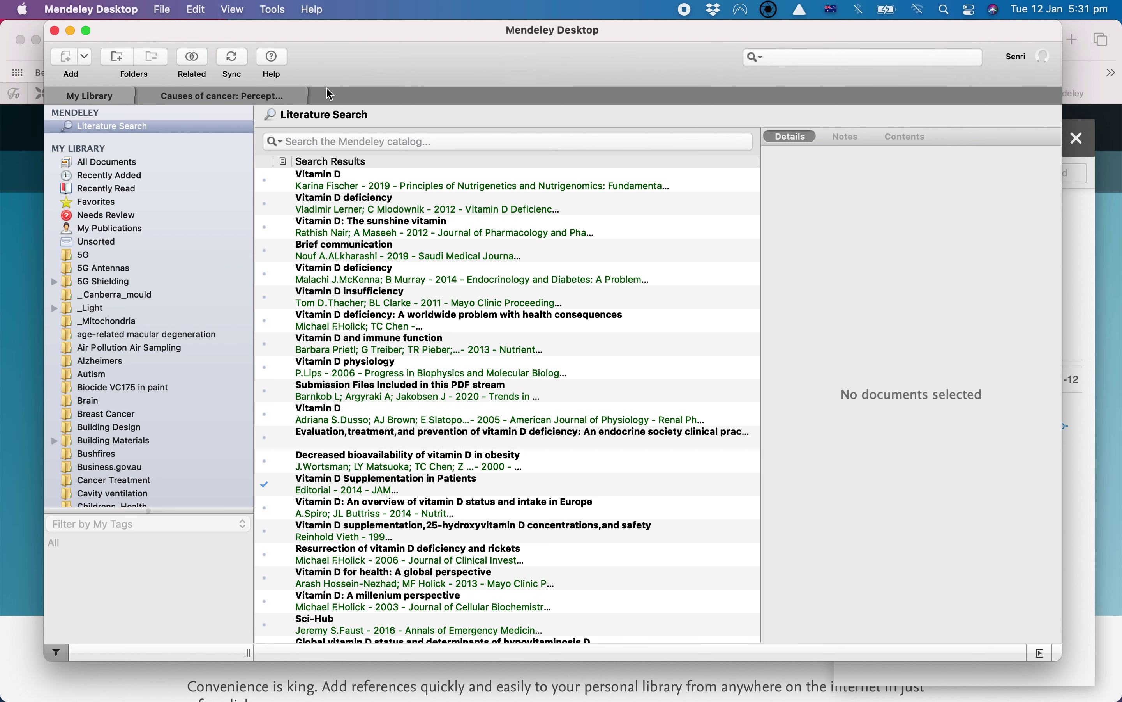
left_click(236, 58)
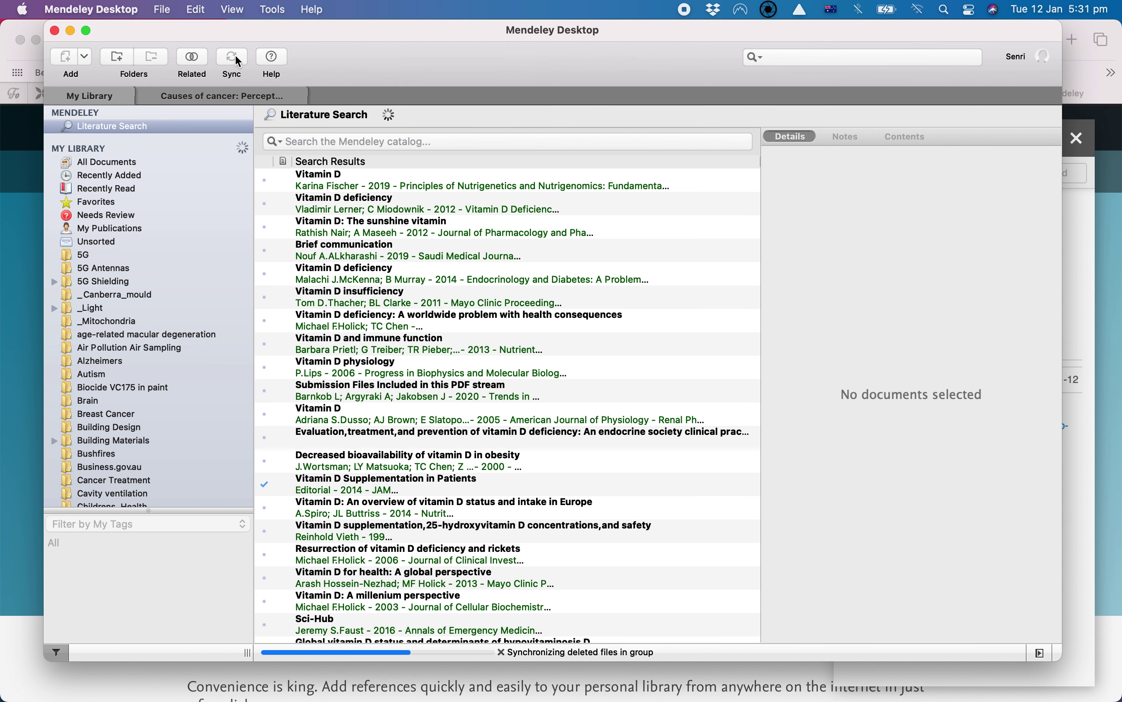
left_click(273, 9)
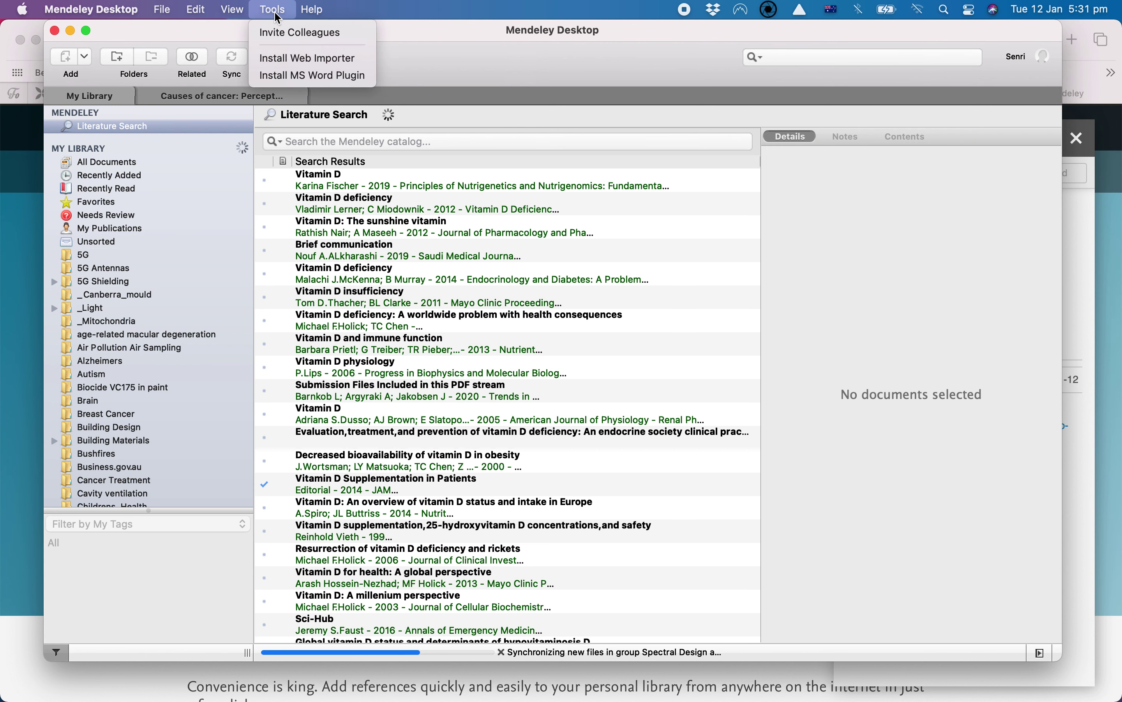
left_click(307, 75)
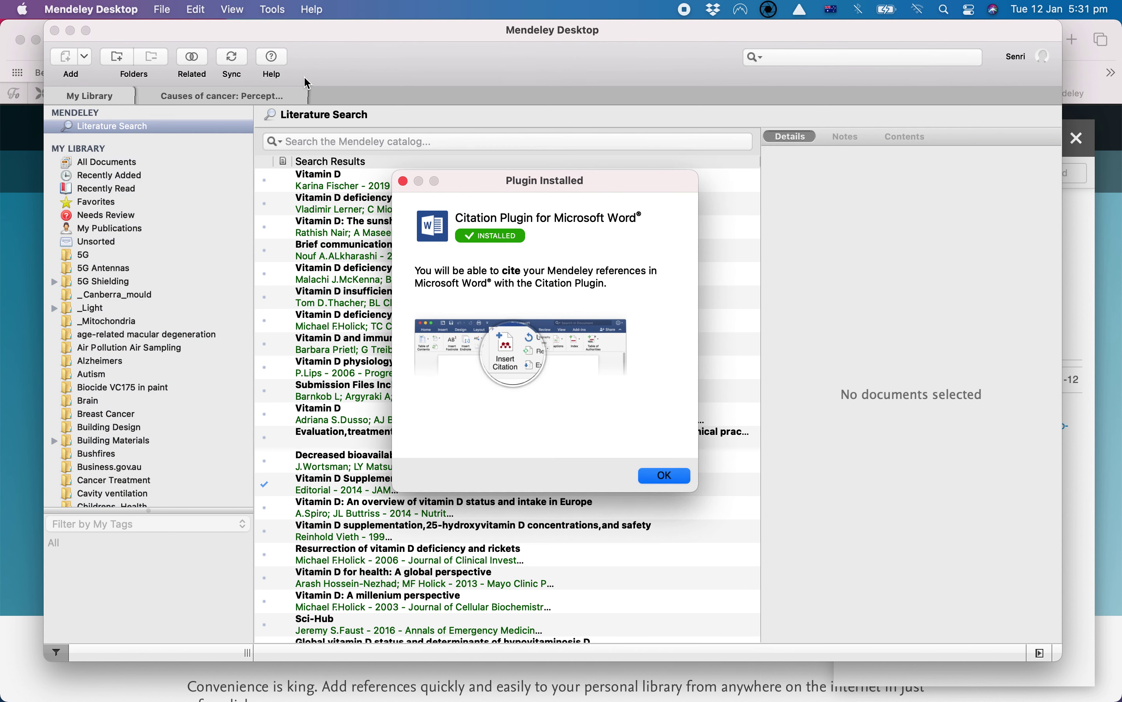
left_click(675, 477)
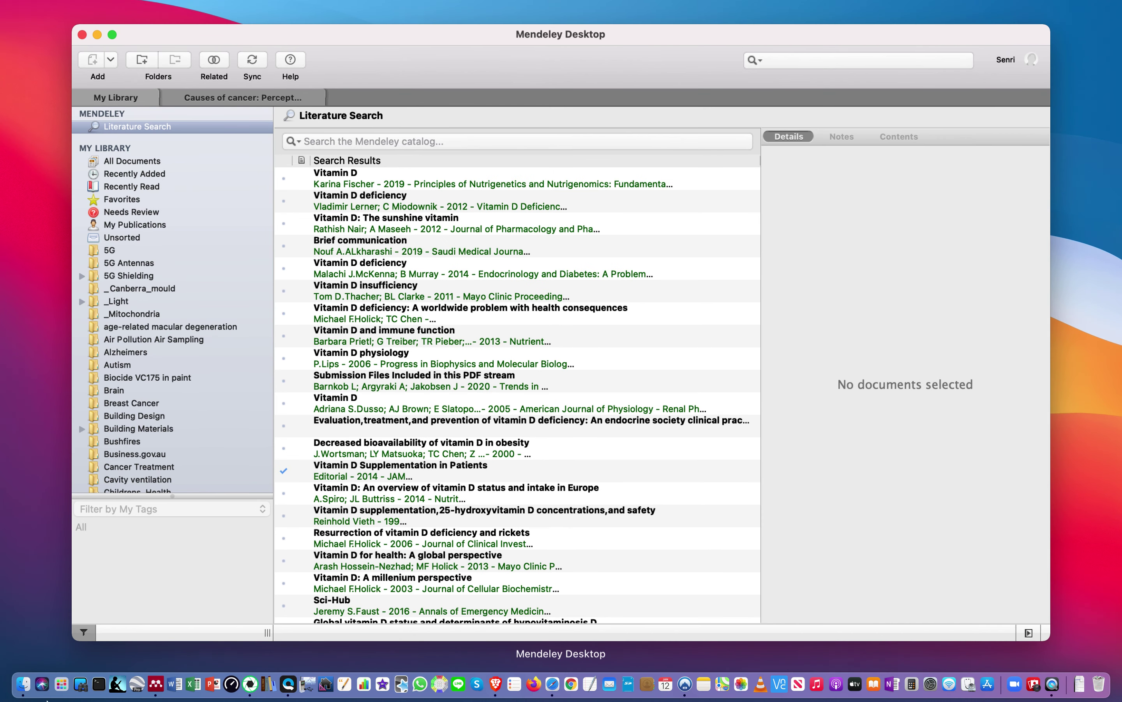
Launch Microsoft Word and select "Vitamin D Supplementation in Patients" among Mendeley Desktop's recently added documents.
left_click(181, 629)
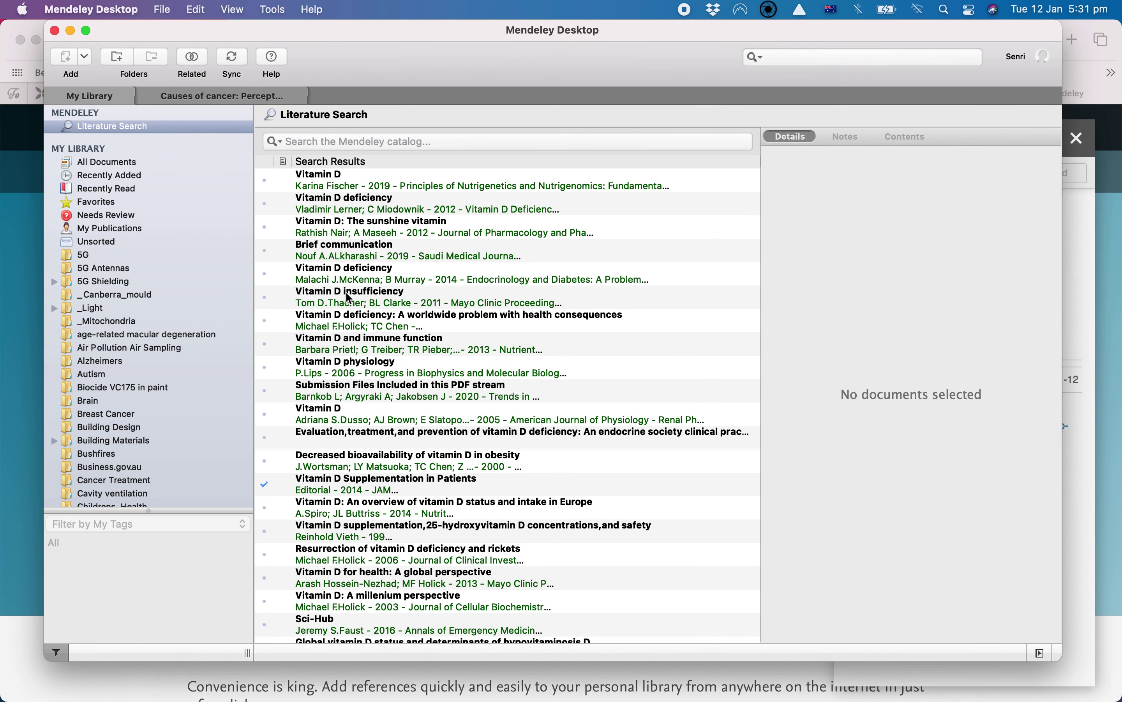
left_click(133, 176)
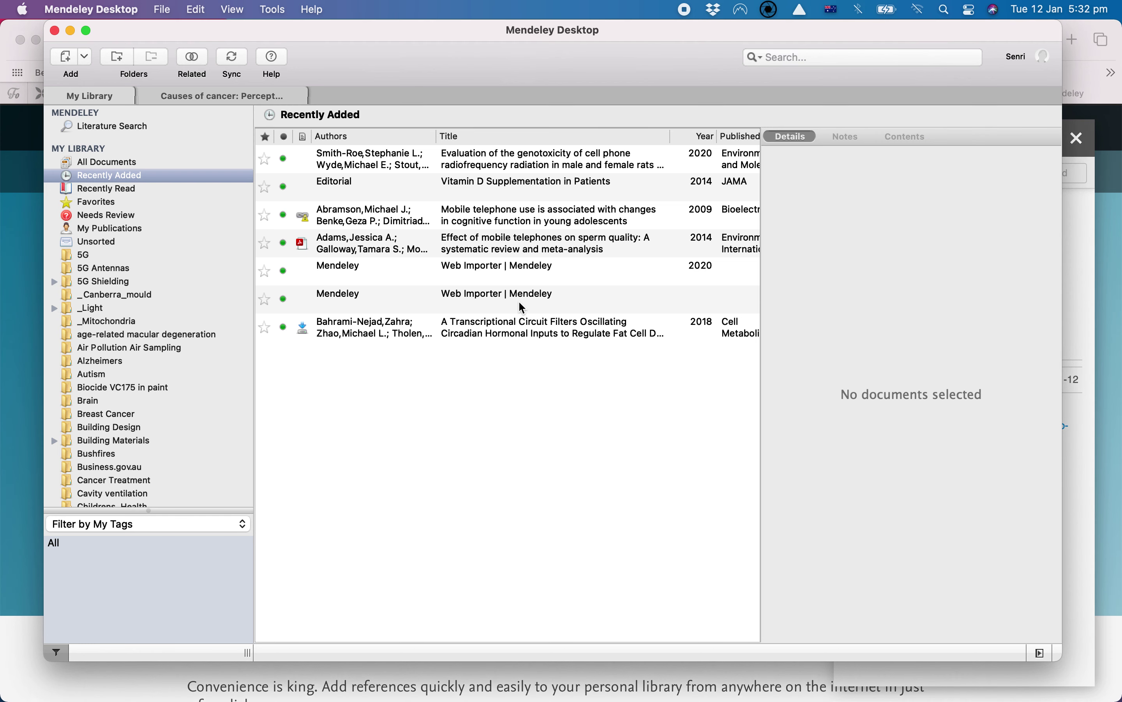
left_click(349, 197)
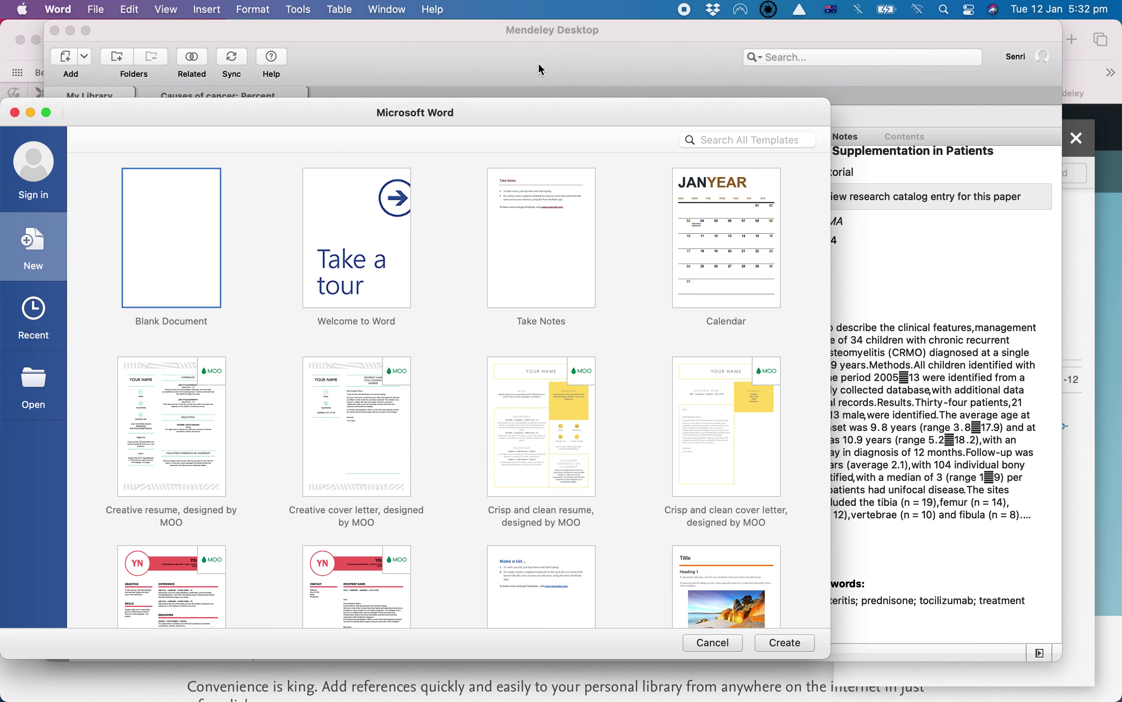
left_click(543, 70)
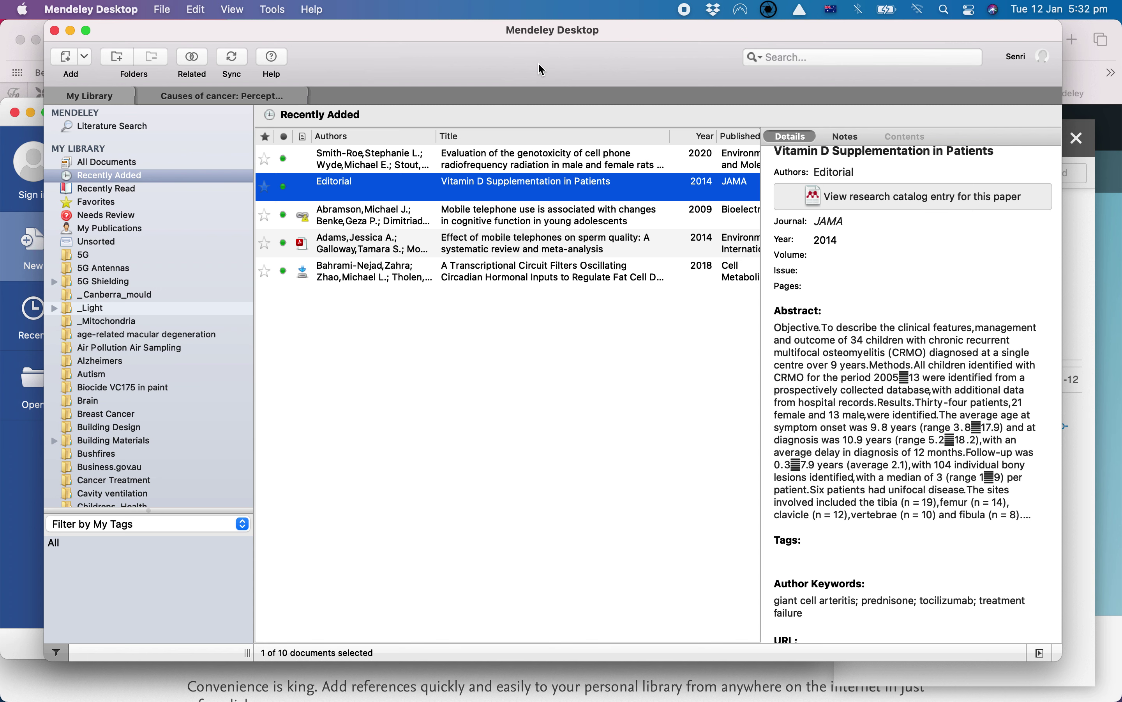
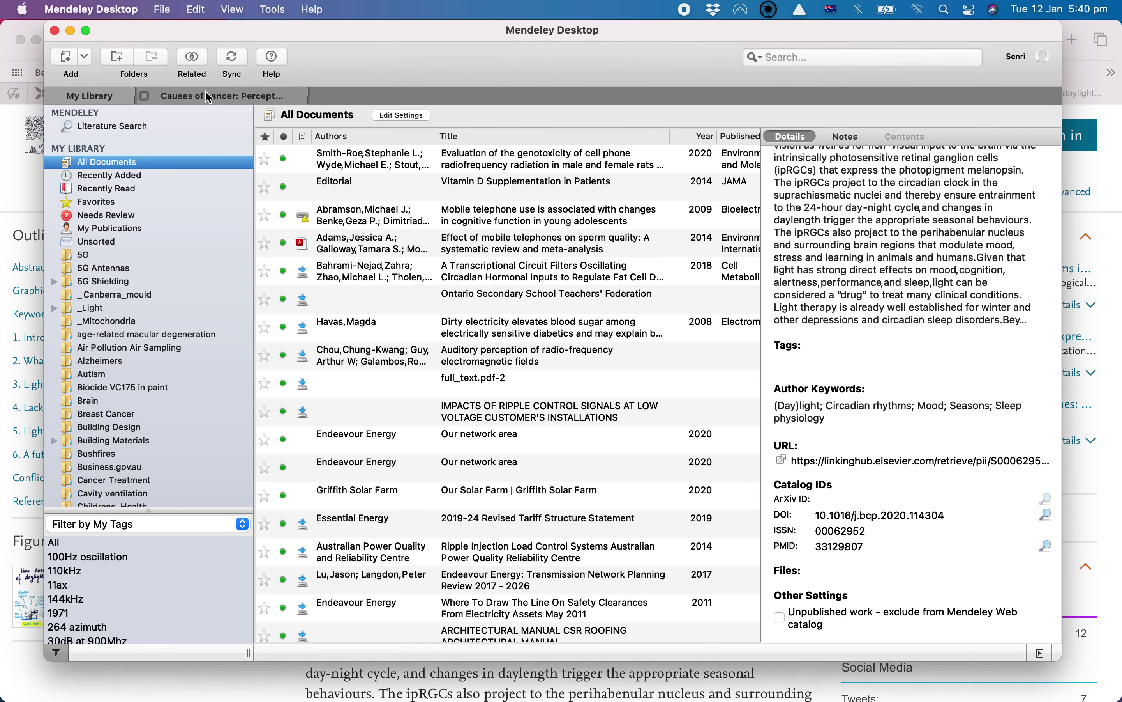
View the already open PDF "Causes of cancer: Perceptions vs. the scientific evidence" and browse through its pages.
left_click(209, 96)
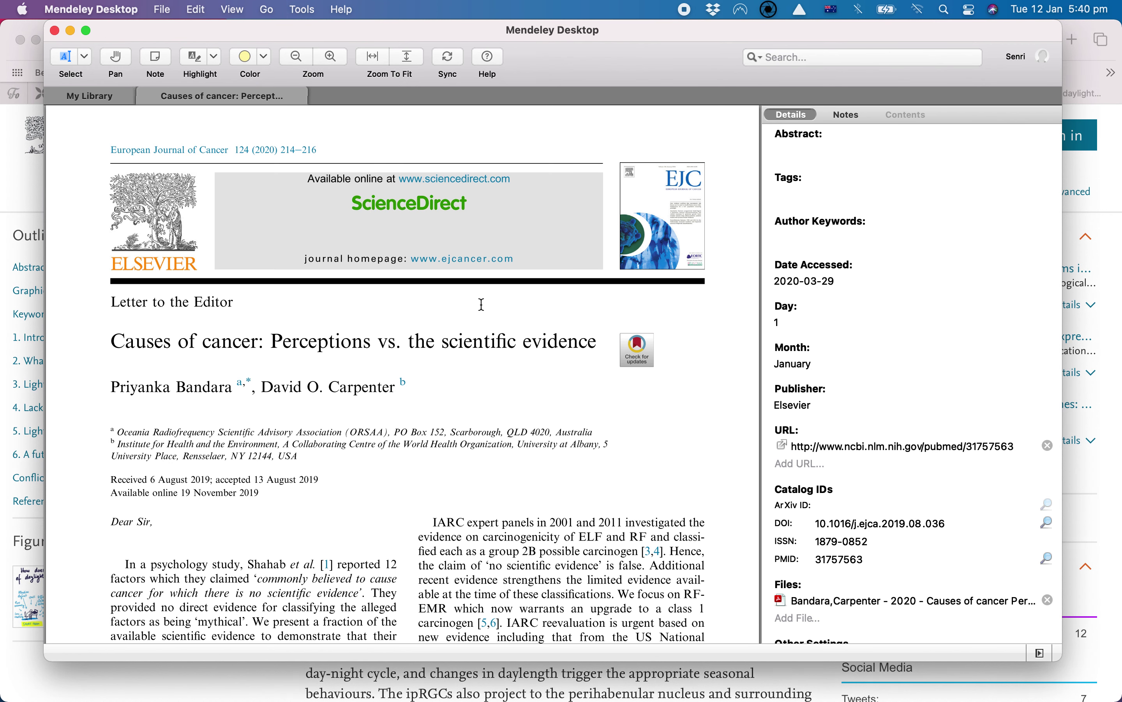
scroll(342, 496, "down", 8)
scroll(342, 496, "up", 8)
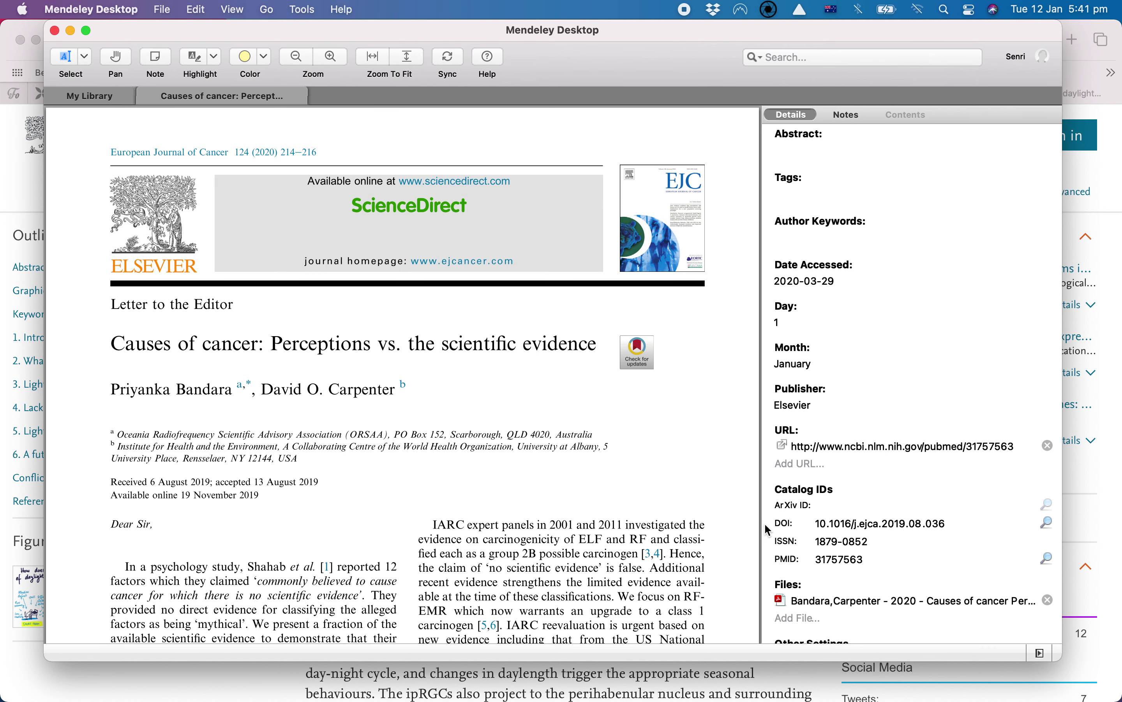
Highlight the opening passage in yellow, from "In a psychology study" through "We present a fraction of the".
scroll(612, 536, "down", 4)
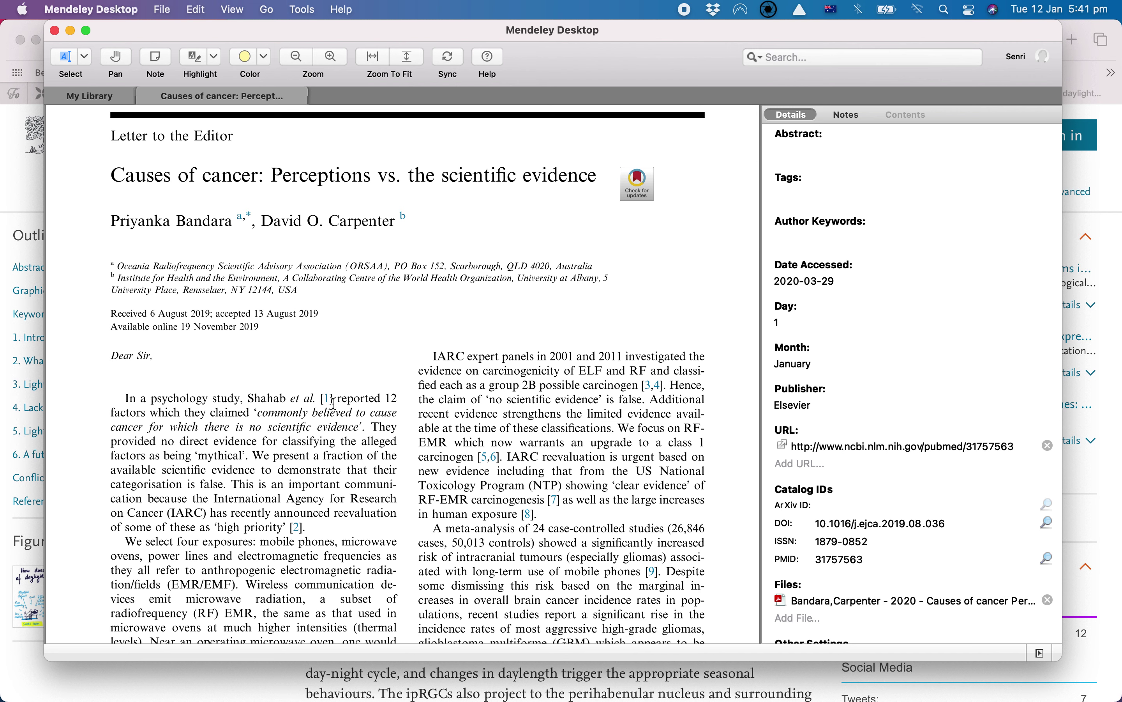
left_click_drag(120, 398, 294, 462)
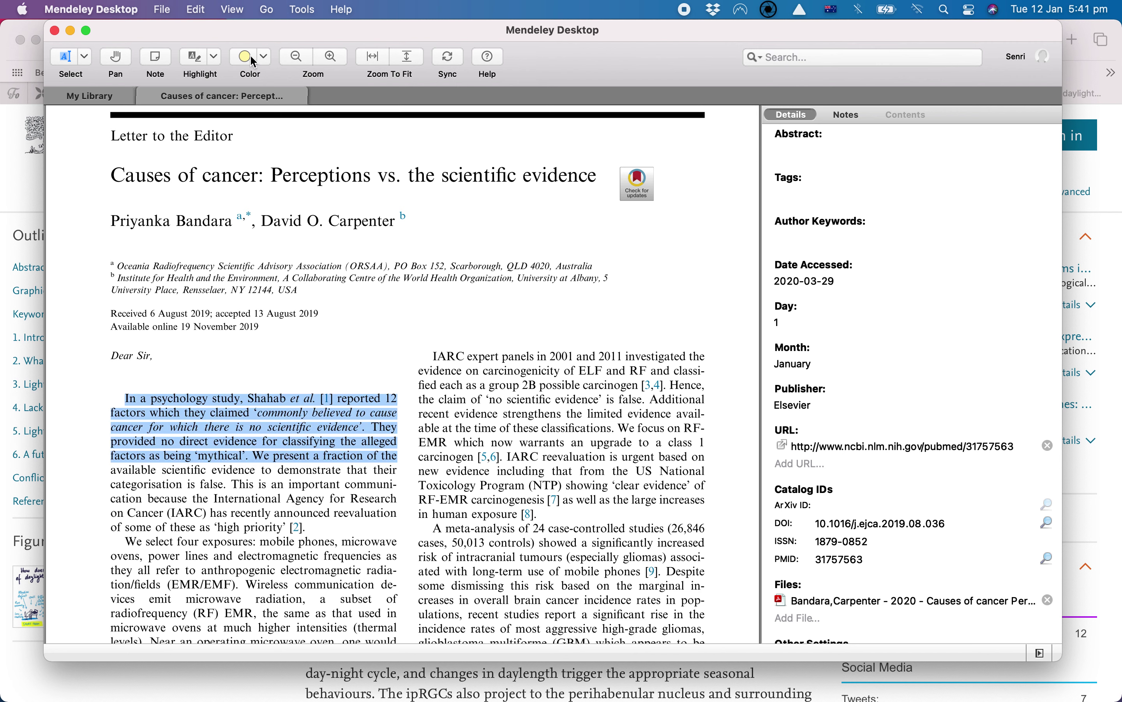
left_click(200, 60)
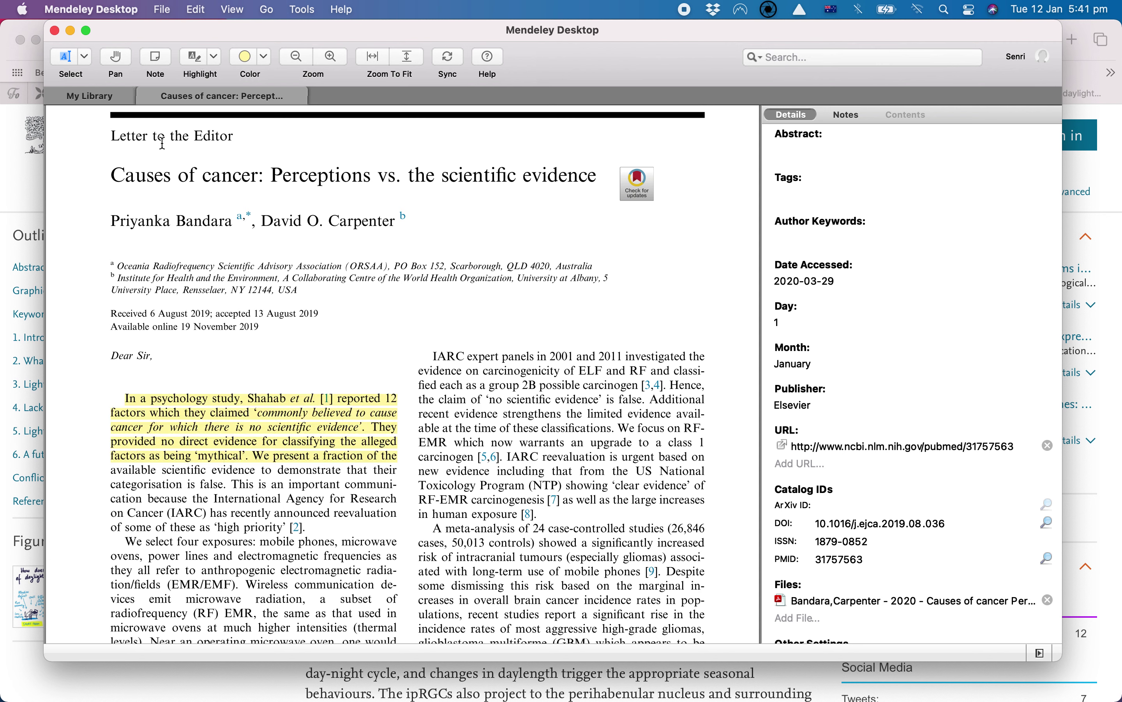
Add a sticky note reading "asdfasdf" beside the sentence on the claim of 'no scientific evidence' in the IARC paragraph.
left_click(162, 65)
left_click(435, 417)
type("asdfasdf")
left_click(400, 346)
Review the article's metadata and its general notes and private annotations, and return to the full document library.
scroll(901, 491, "down", 2)
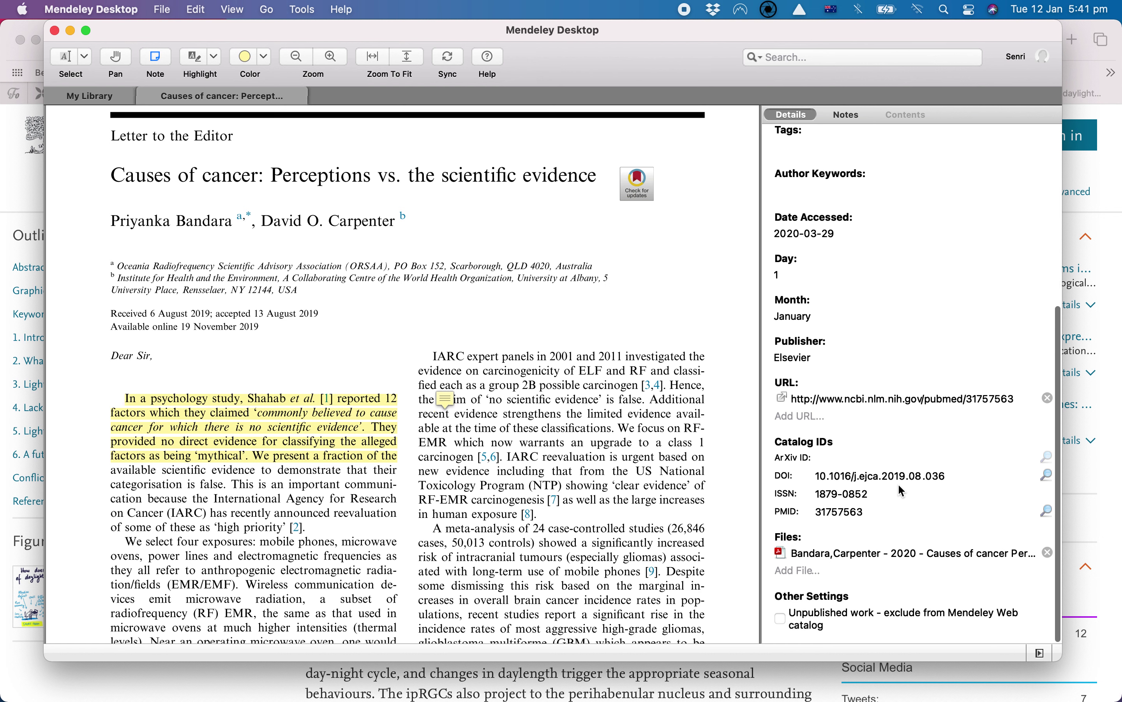
left_click(846, 114)
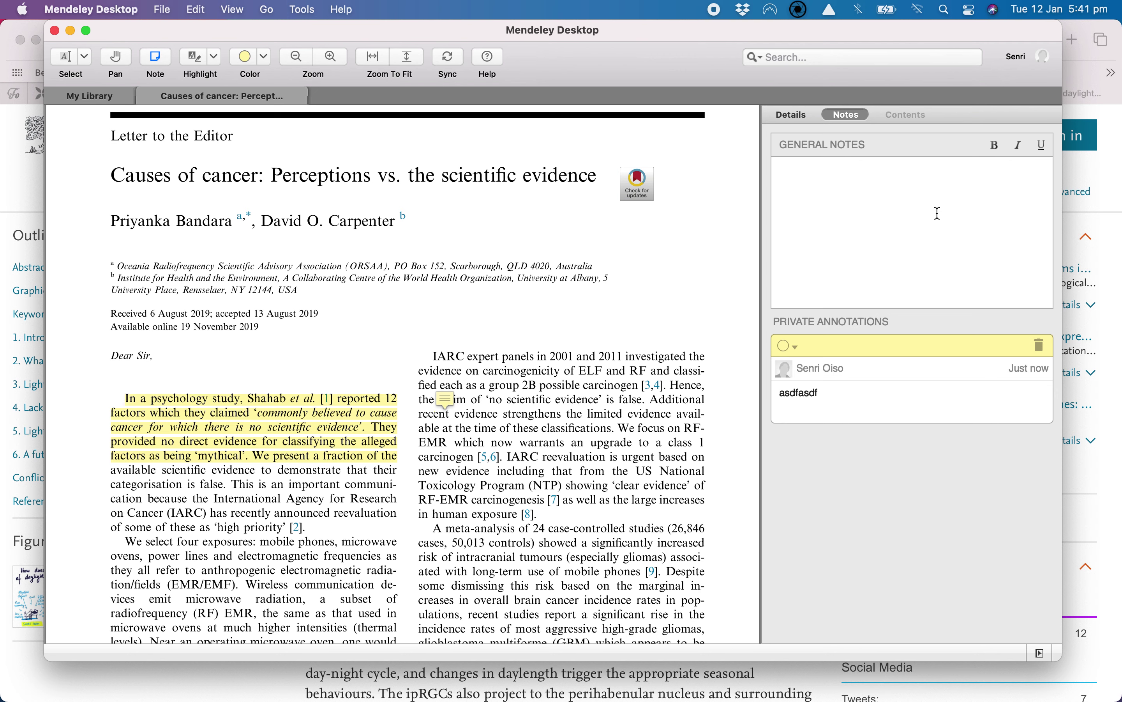
left_click(794, 115)
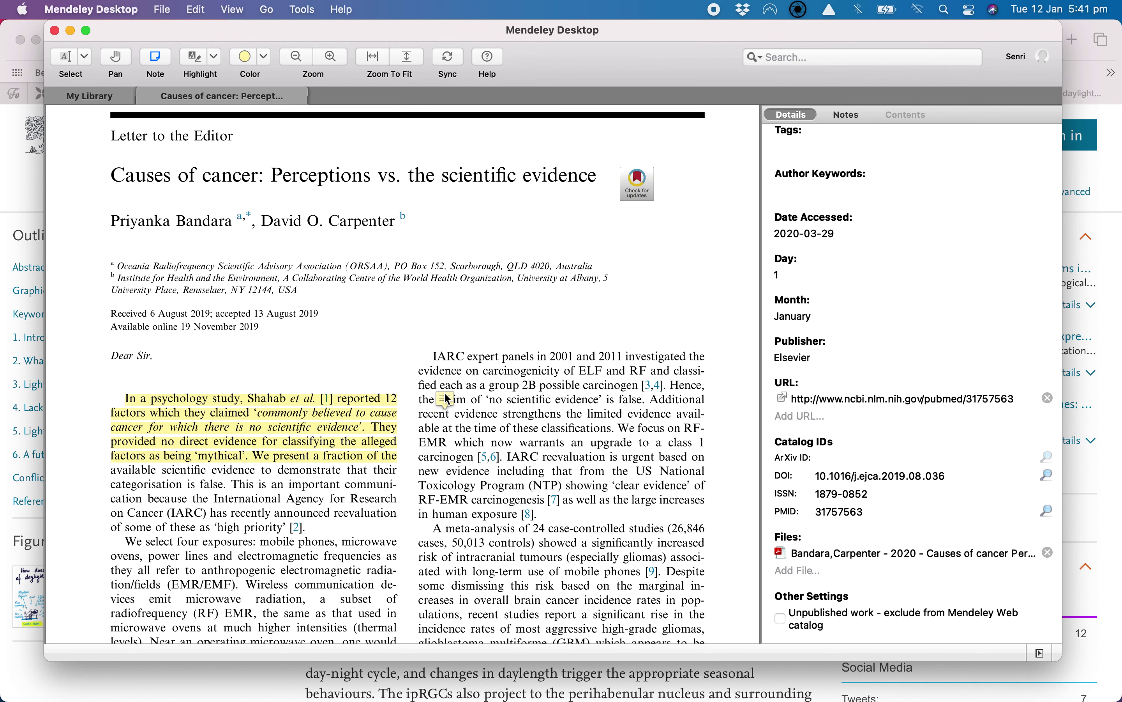
left_click(98, 96)
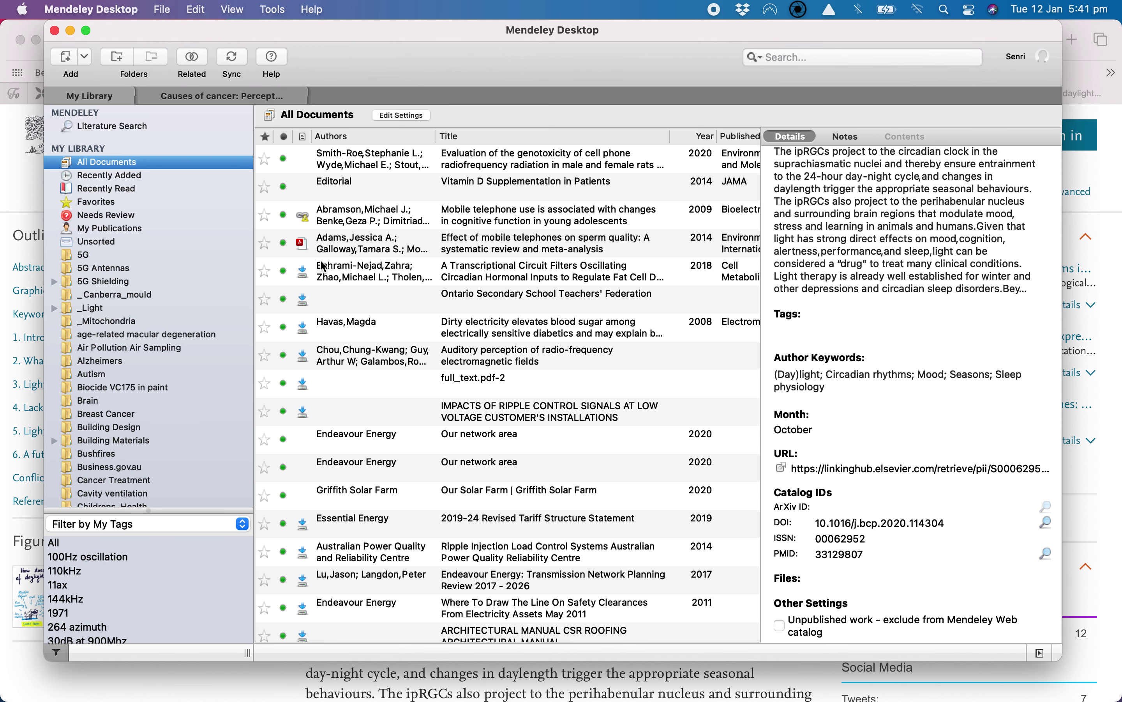